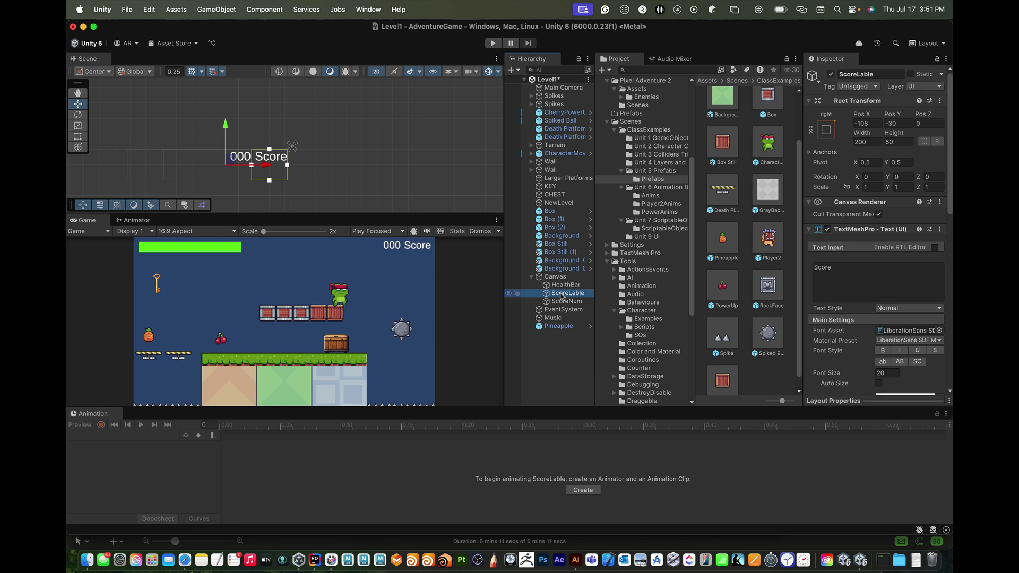
click(559, 302)
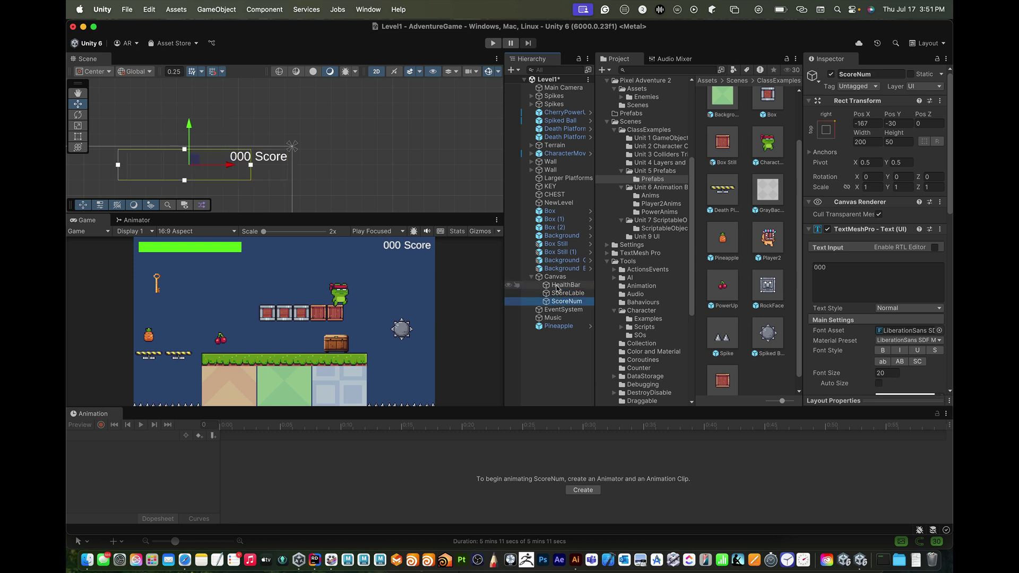
click(552, 277)
right_click(552, 279)
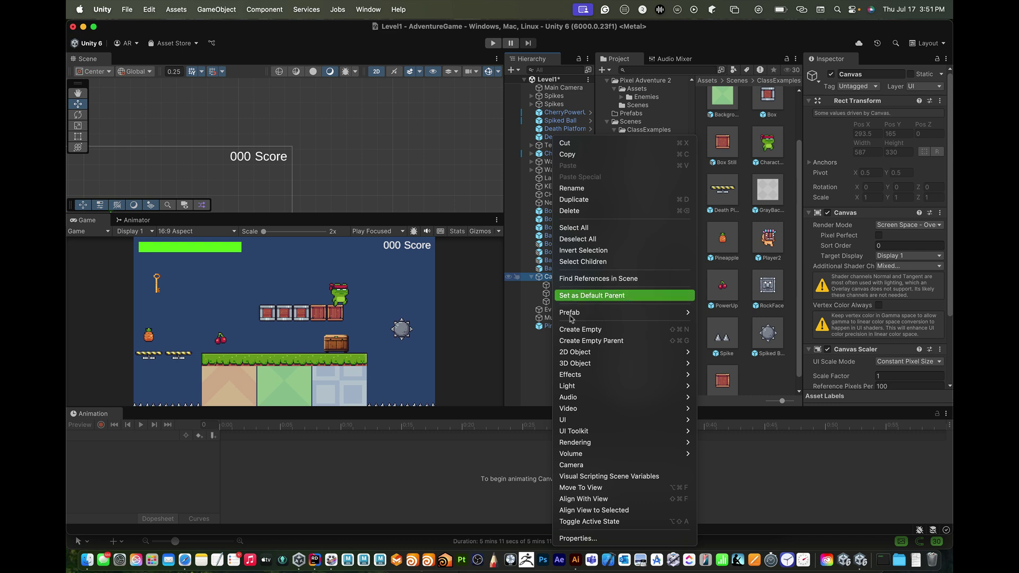
mouse_move(594, 421)
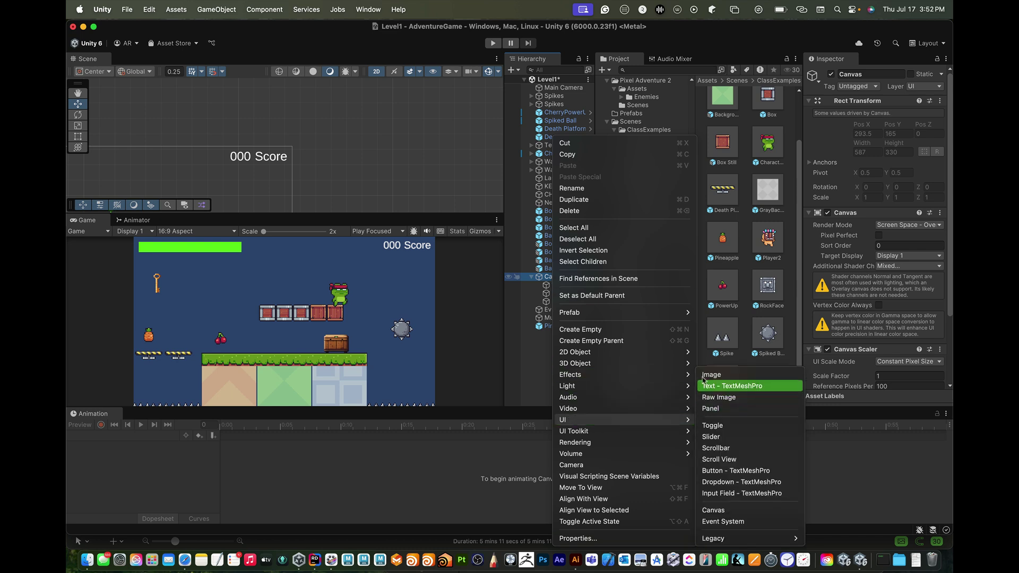
click(538, 364)
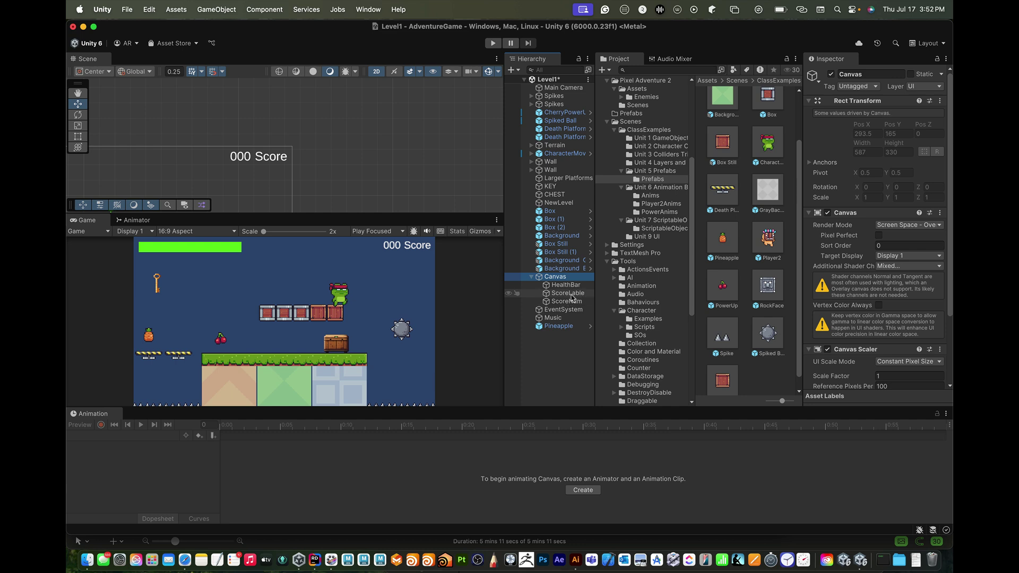
Correct the spelling of the score label object's name under the Canvas to ScoreLabel
click(572, 297)
key(Return)
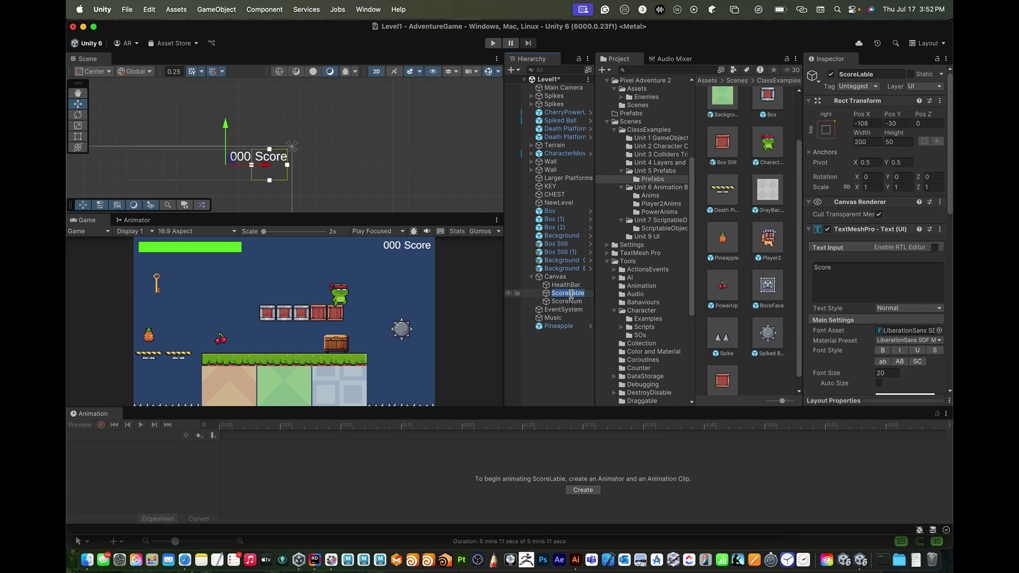
key(Right)
key(BackSpace)
key(BackSpace)
text(el)
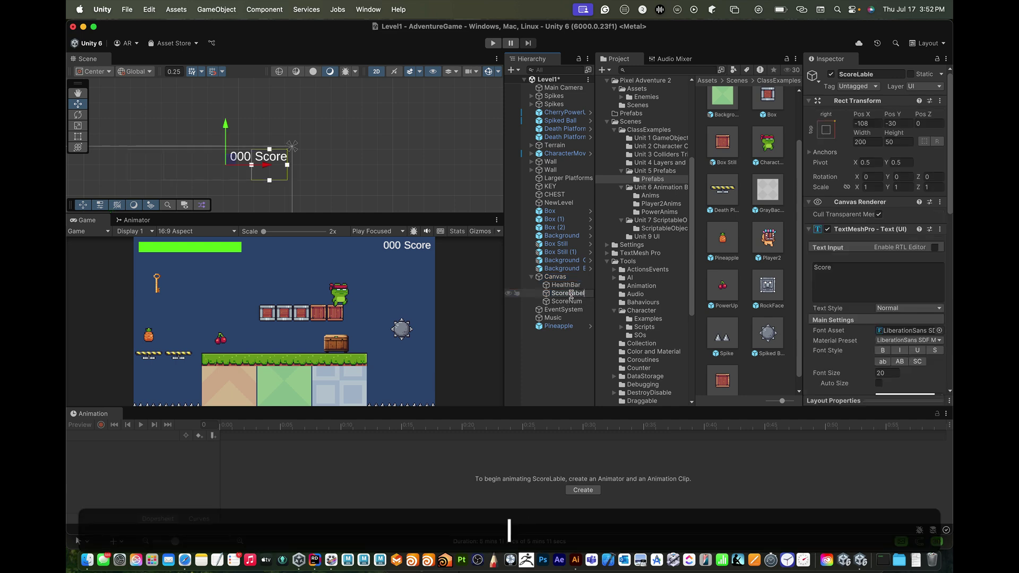
key(Return)
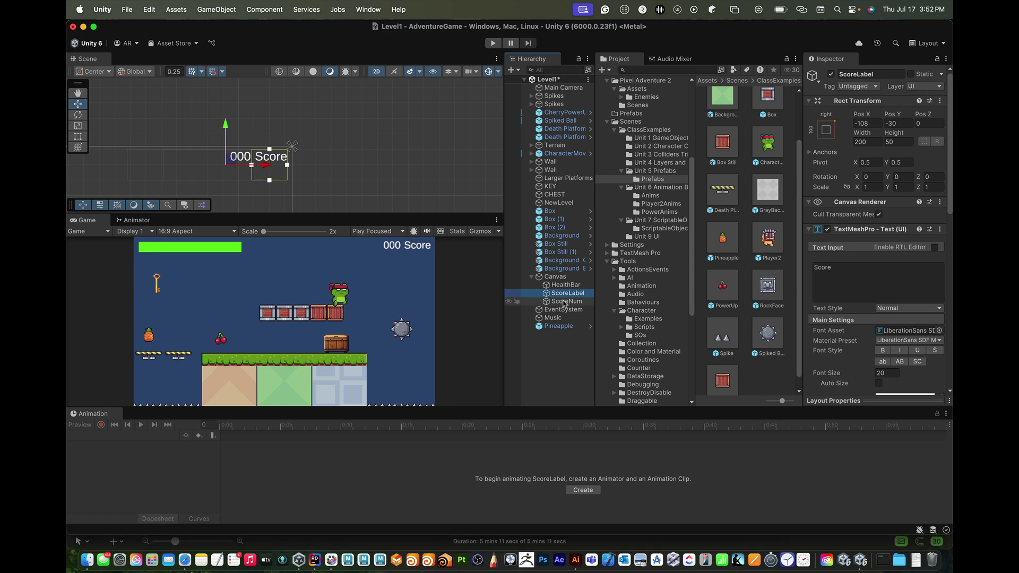
Examine the ScoreNum object's text input, font size, alignment and anchor settings
click(563, 301)
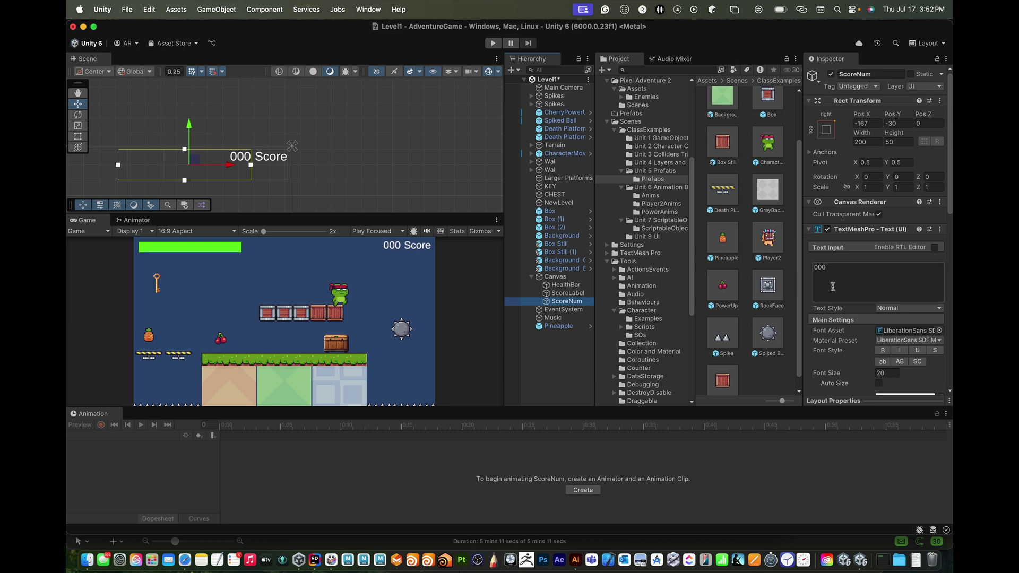
scroll(828, 366, down, 1)
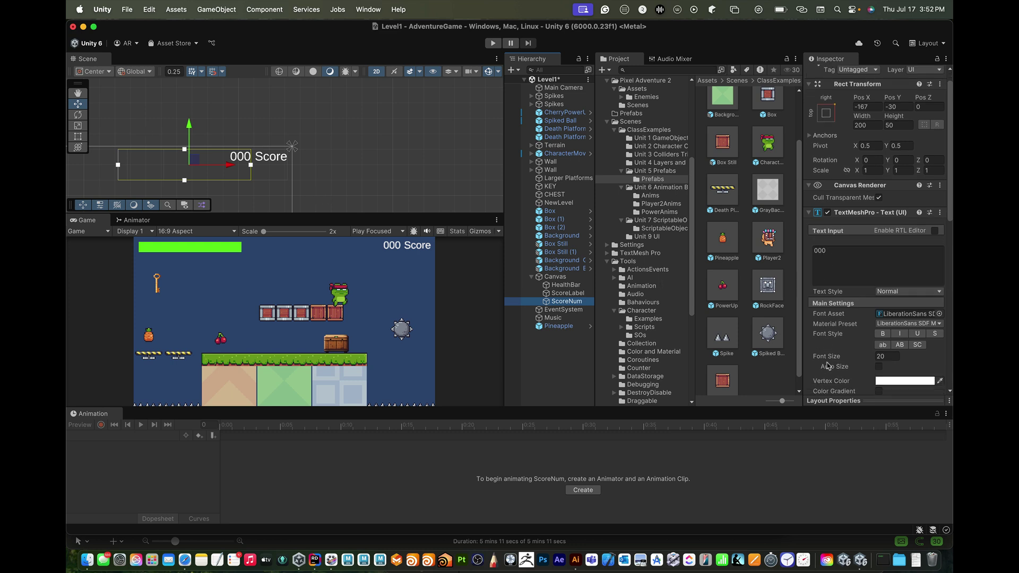
scroll(829, 366, down, 8)
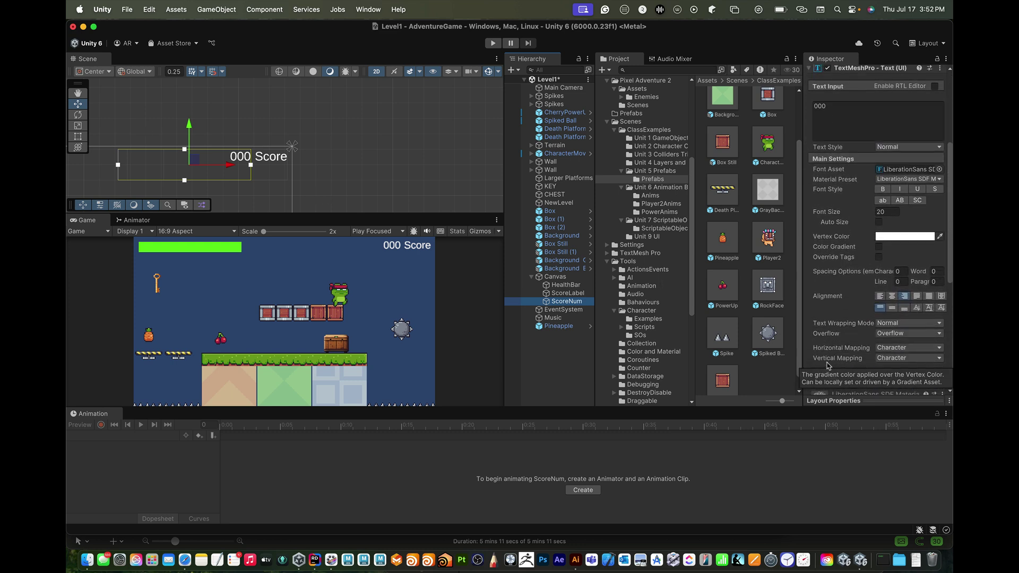
scroll(828, 366, down, 1)
click(900, 332)
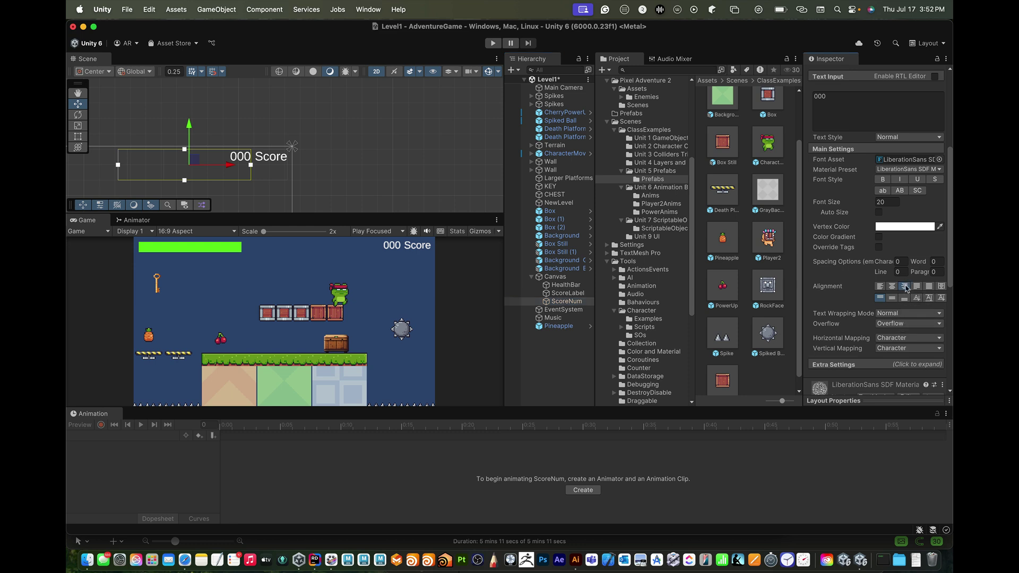
scroll(866, 287, up, 5)
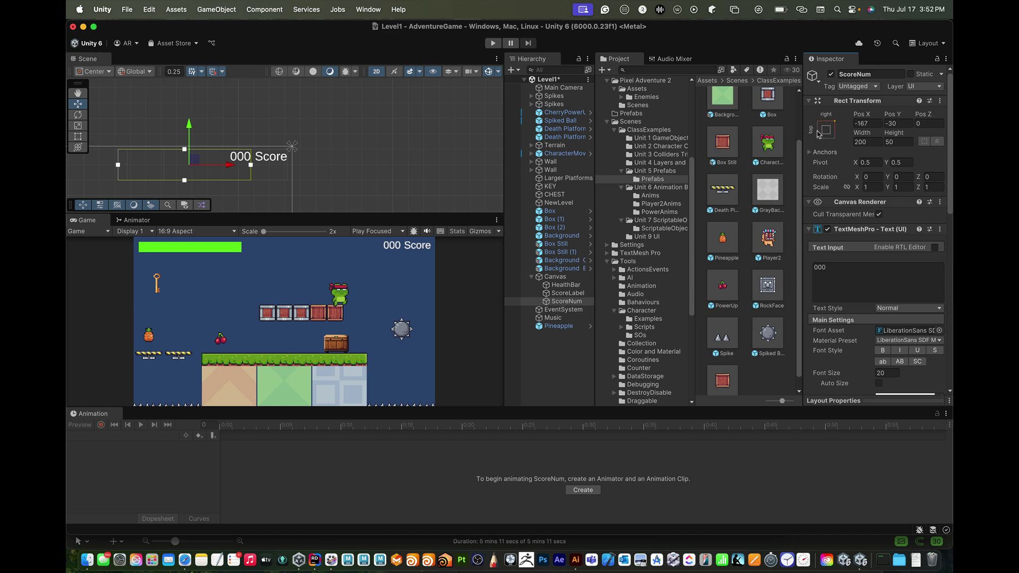
Inspect the Pineapple's collider and Simple Trigger Event components, and the IntScore data asset in the Unit 7 scriptable objects folder
click(558, 326)
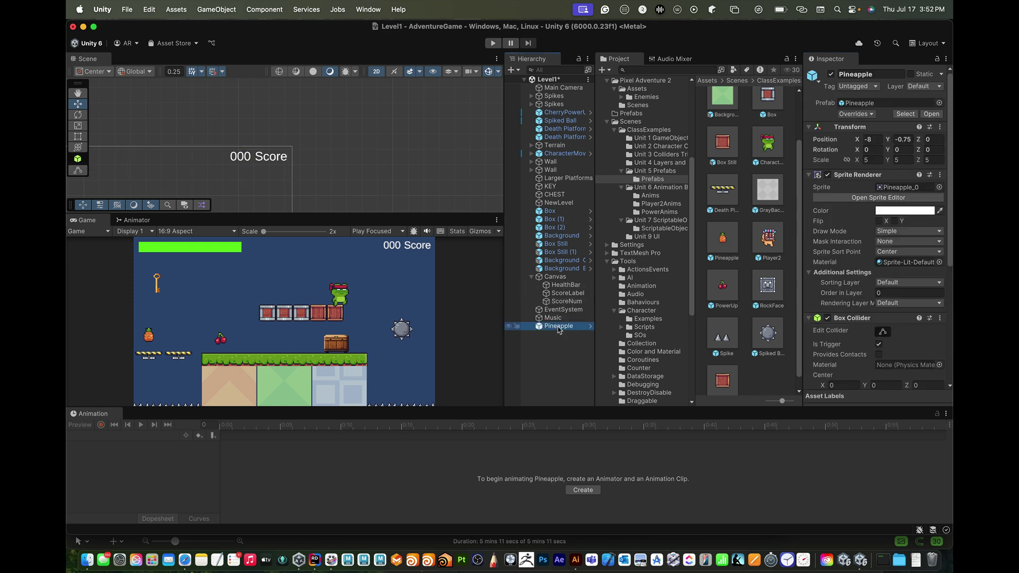
scroll(854, 341, down, 5)
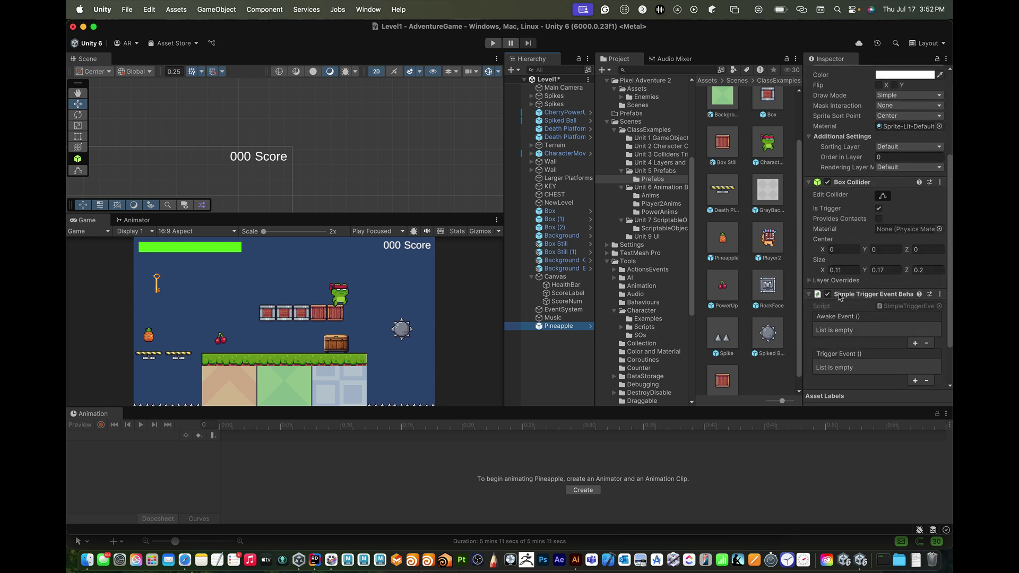
scroll(858, 339, down, 2)
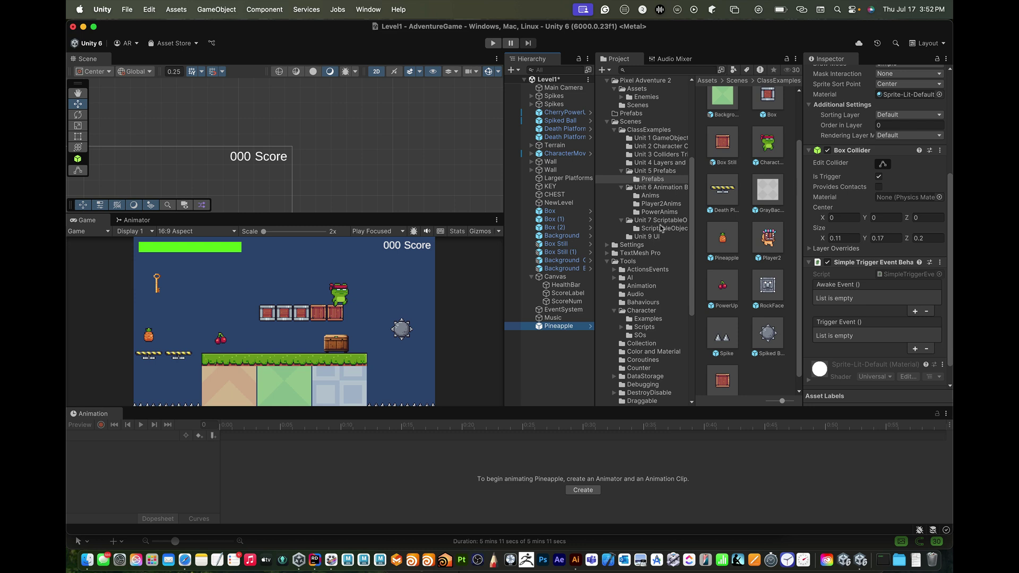
click(649, 237)
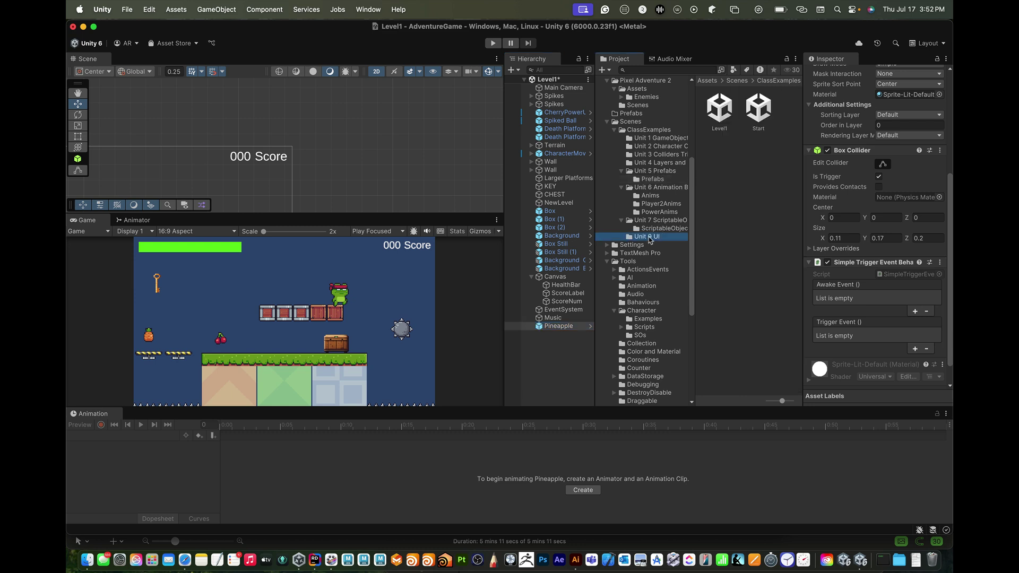
click(657, 229)
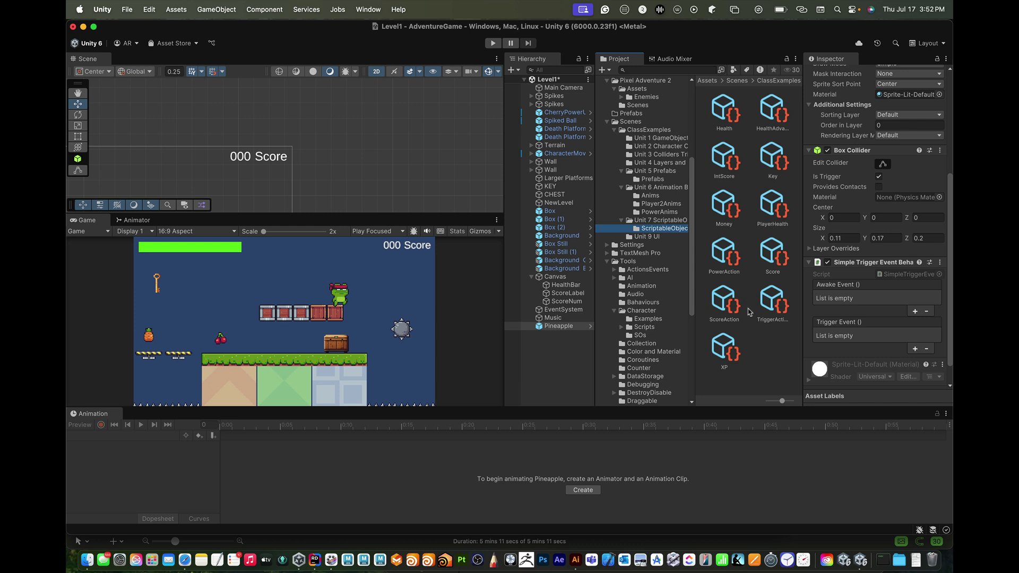
click(725, 164)
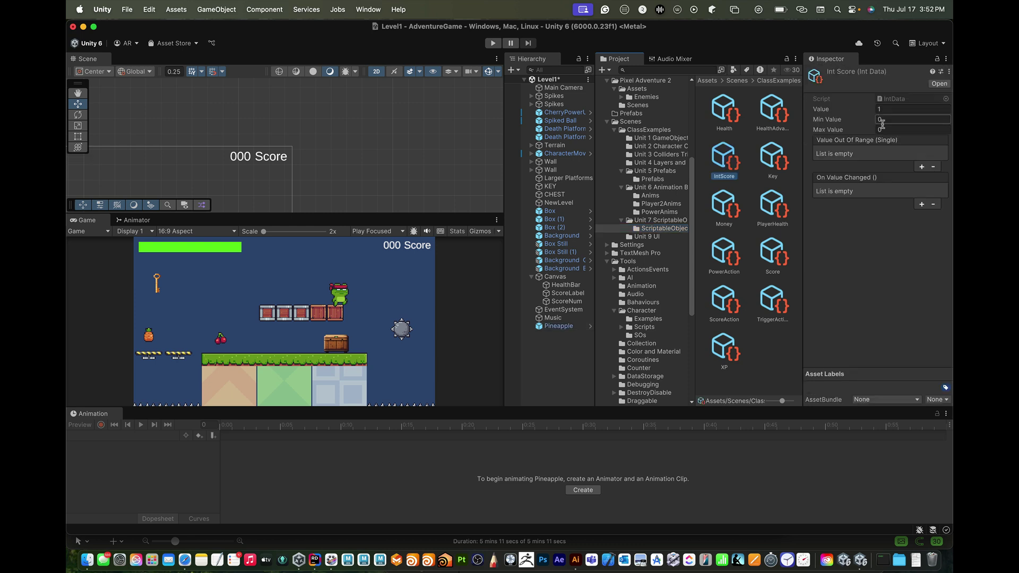
right_click(761, 352)
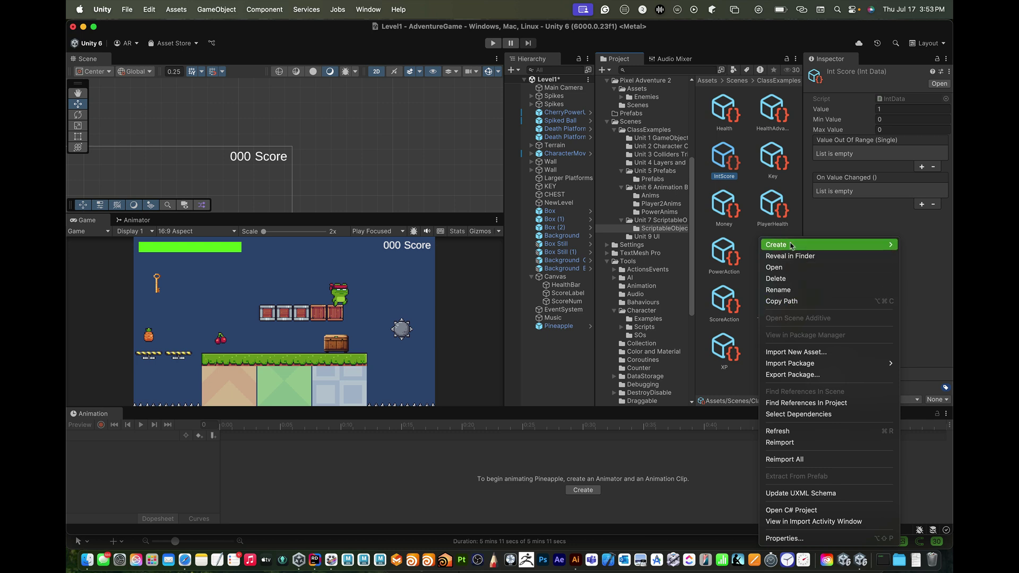
mouse_move(789, 245)
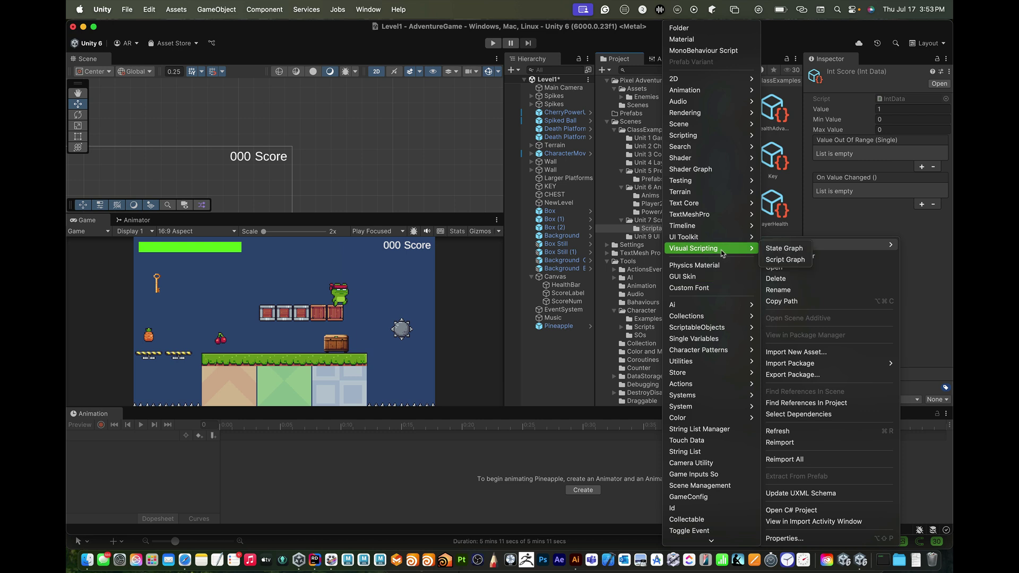
mouse_move(706, 175)
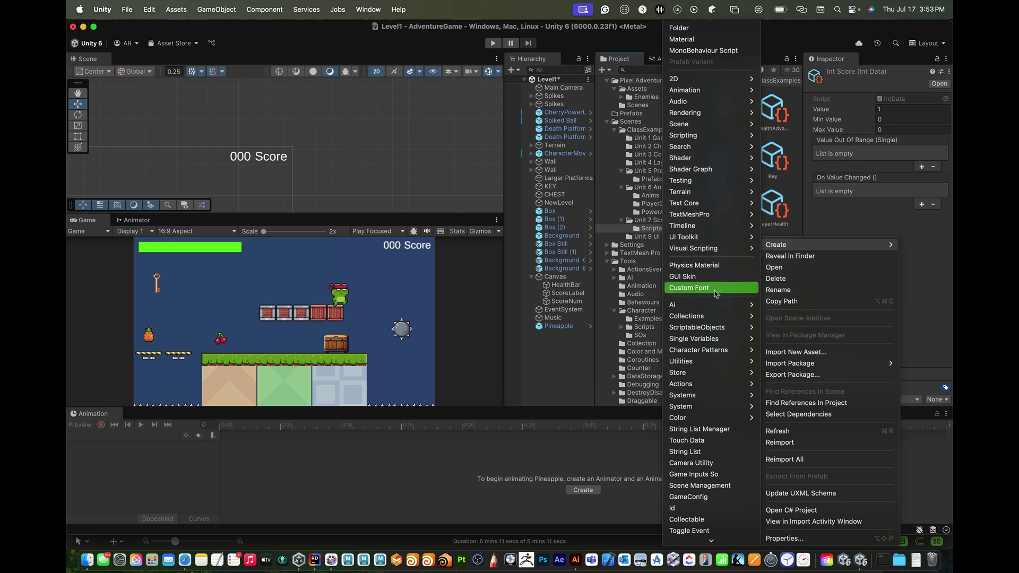
mouse_move(716, 340)
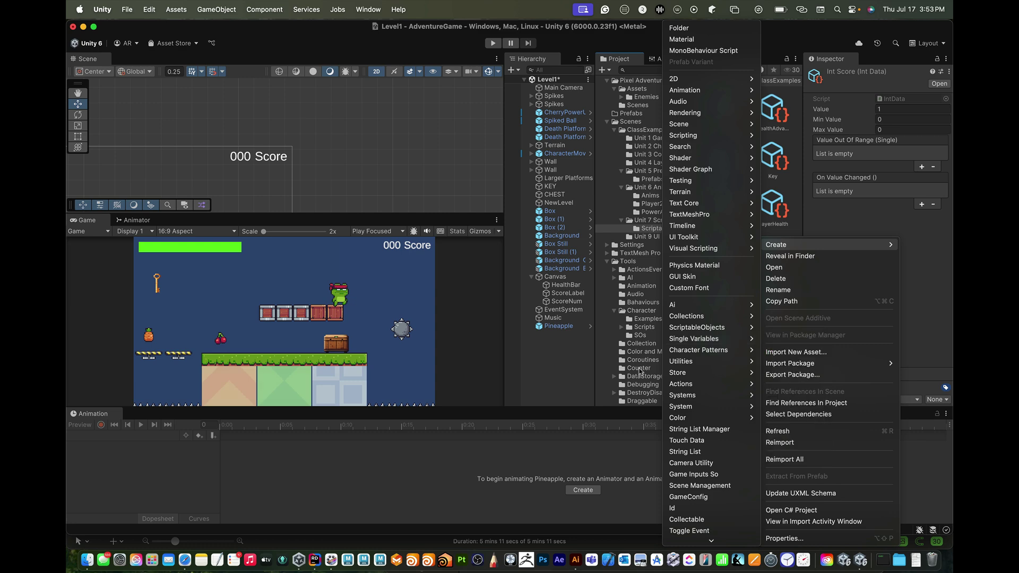
click(585, 371)
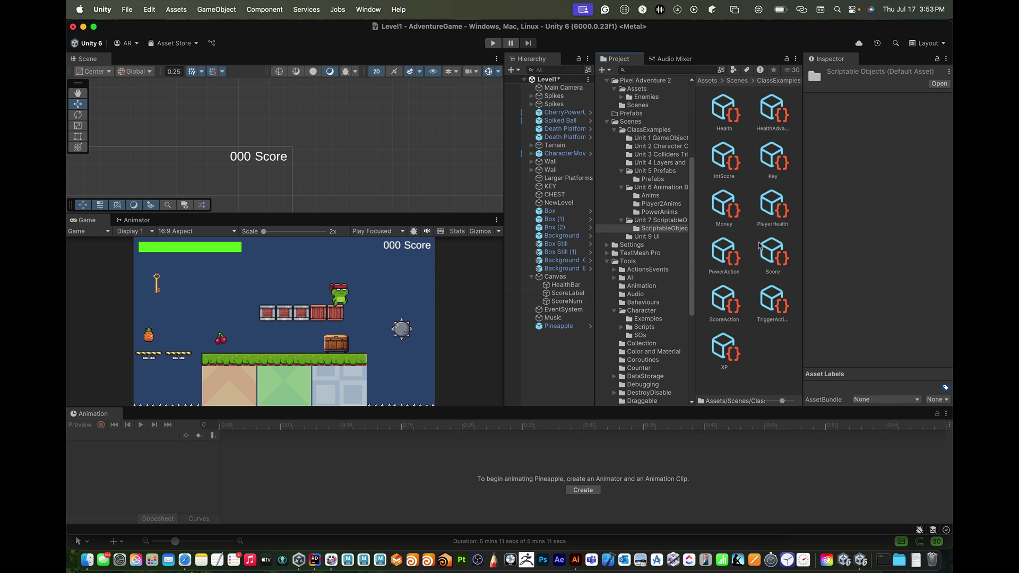
Add one empty entry to the Trigger Event list of the Pineapple's Simple Trigger Event Behaviour, keeping the Awake Event list empty
click(728, 164)
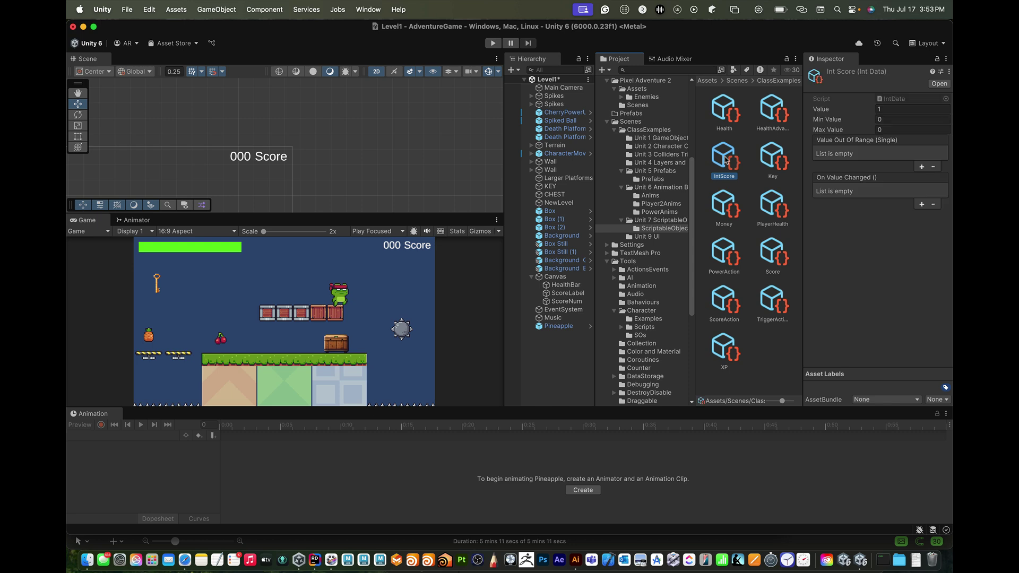
click(558, 326)
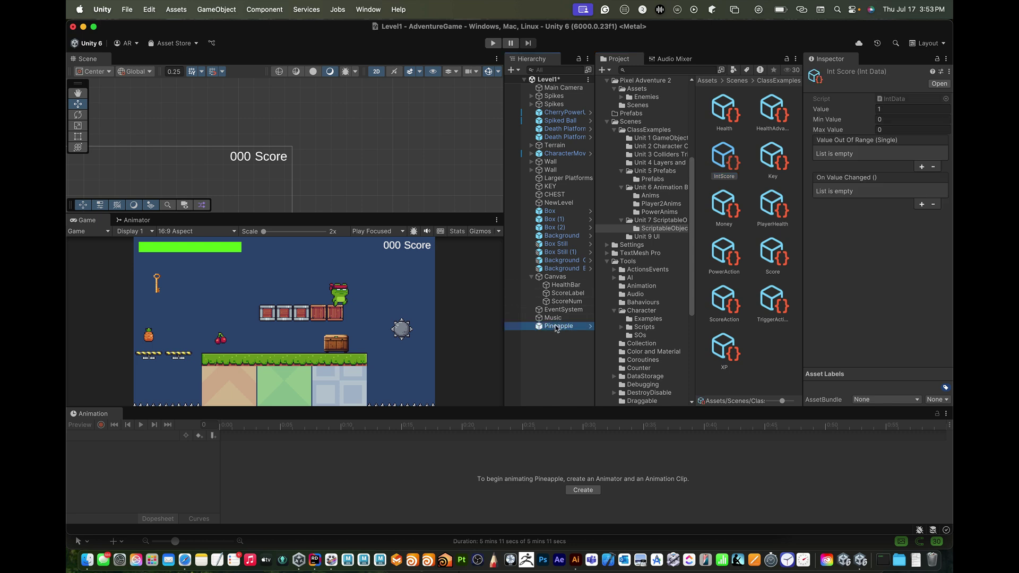
scroll(870, 316, down, 10)
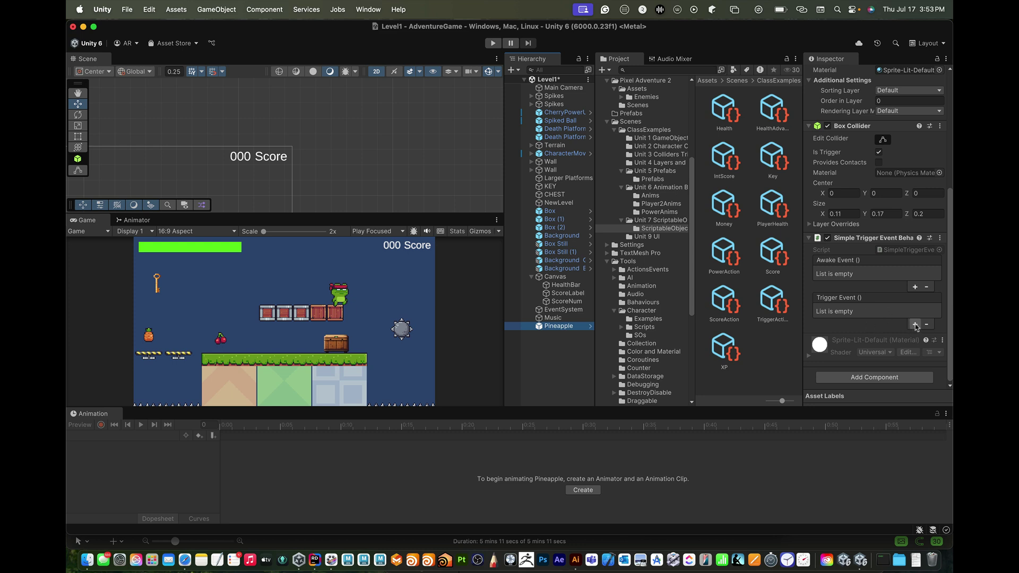
click(915, 324)
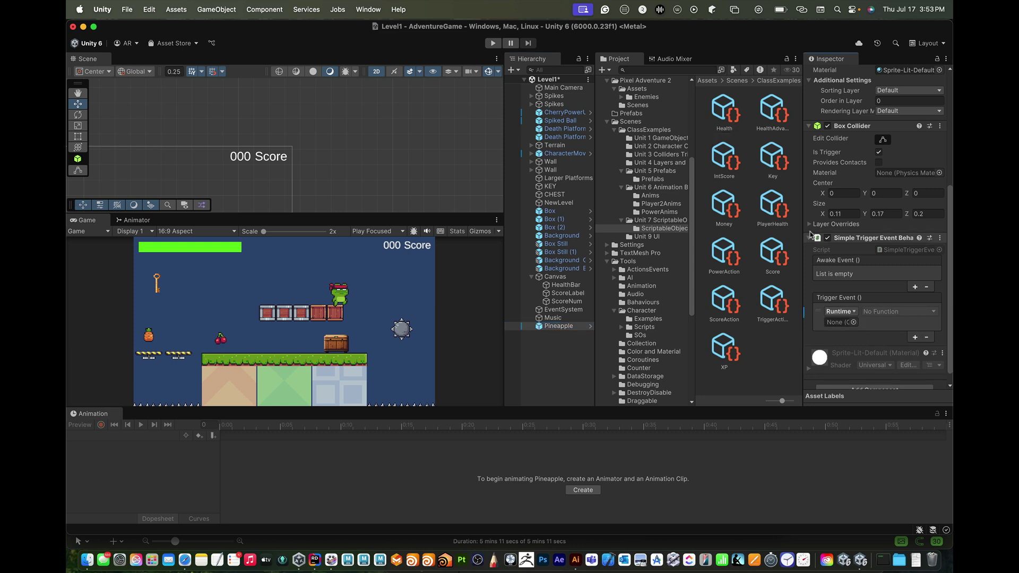
click(915, 286)
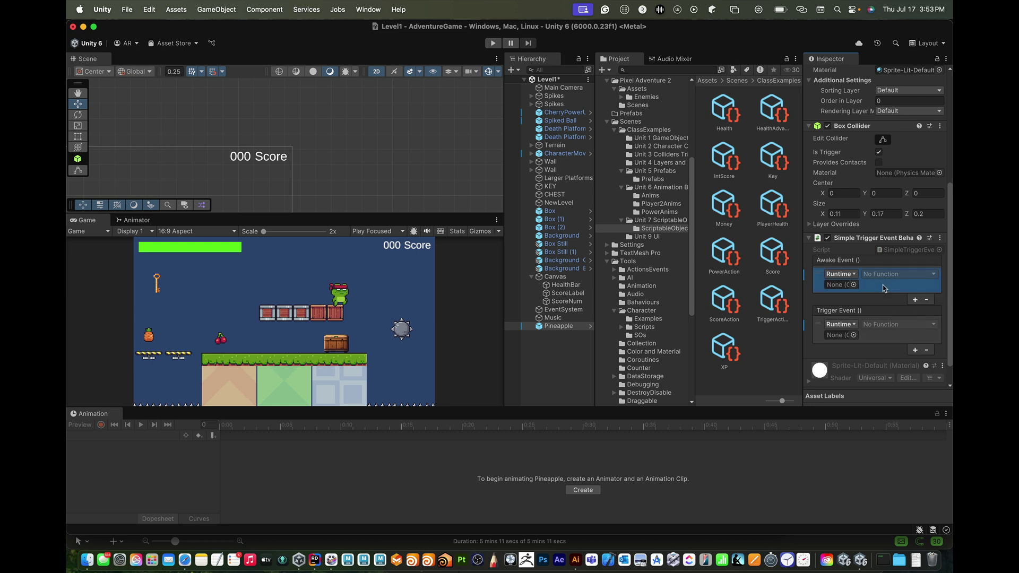
click(926, 300)
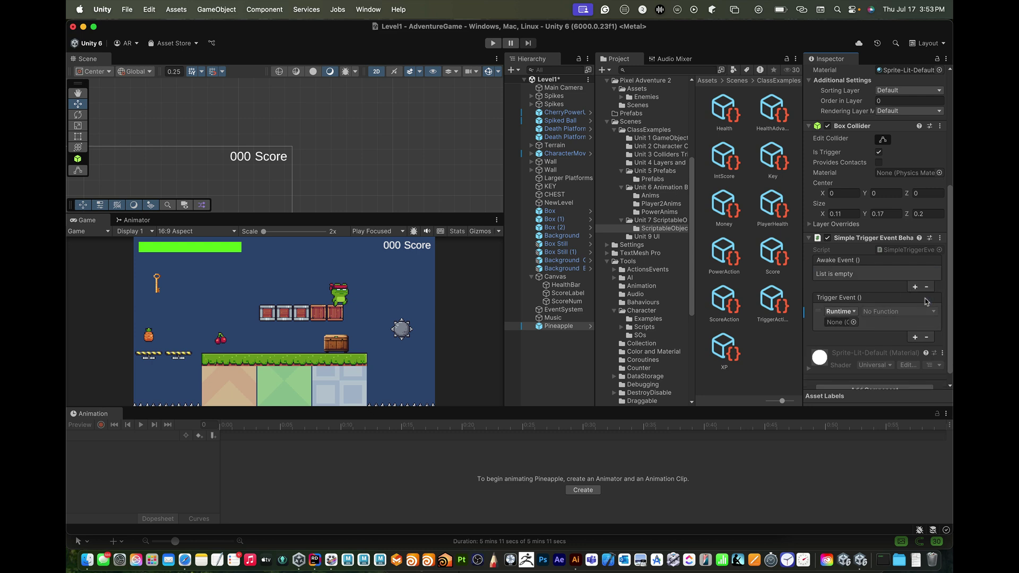
Assign the IntScore asset to the Pineapple's new Trigger Event entry and choose its IntData UpdateValue (int) function
drag(726, 173, 843, 322)
click(864, 313)
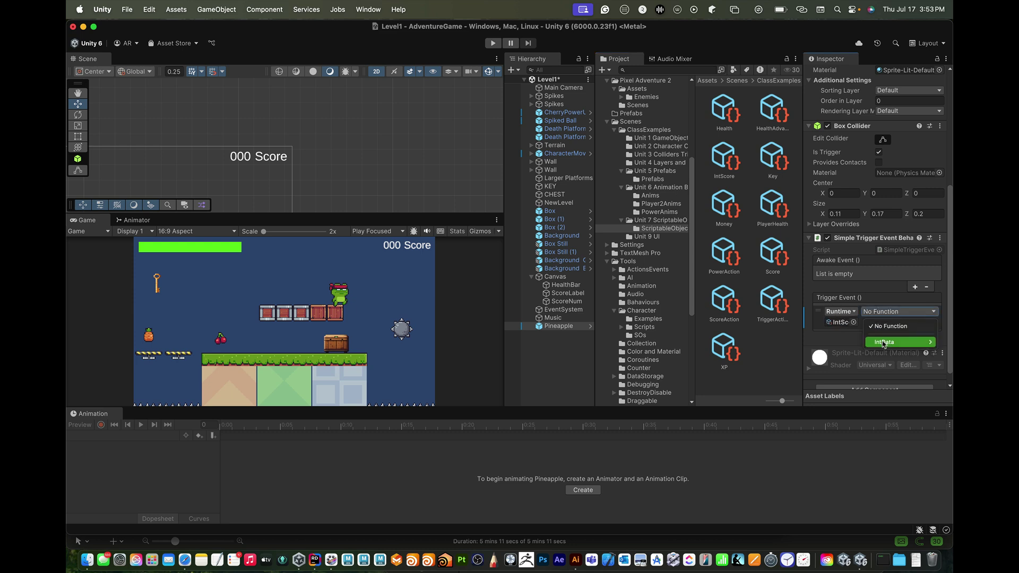
mouse_move(884, 344)
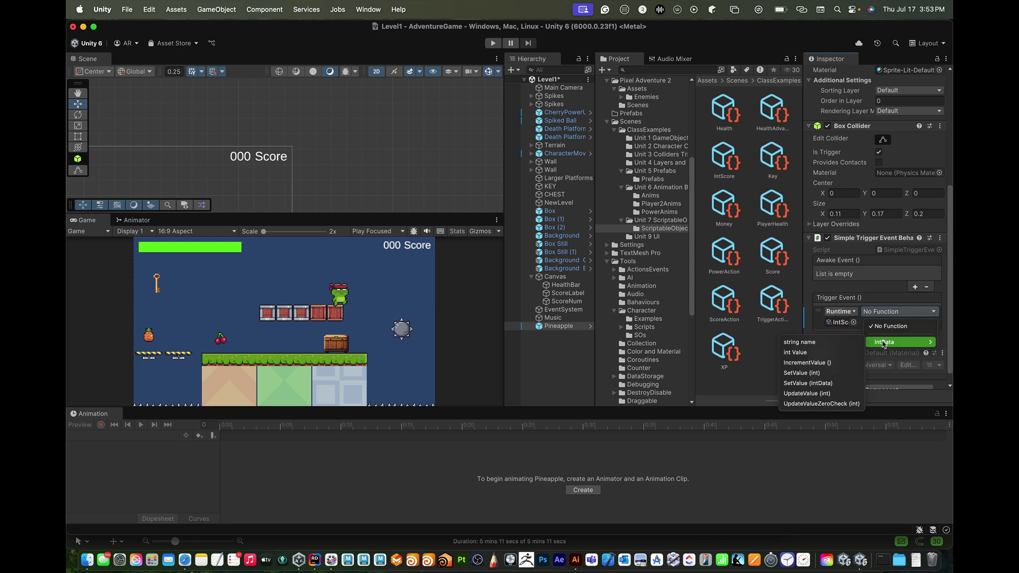
click(807, 394)
Set the UpdateValue argument in the Pineapple's Trigger Event to 10
click(875, 324)
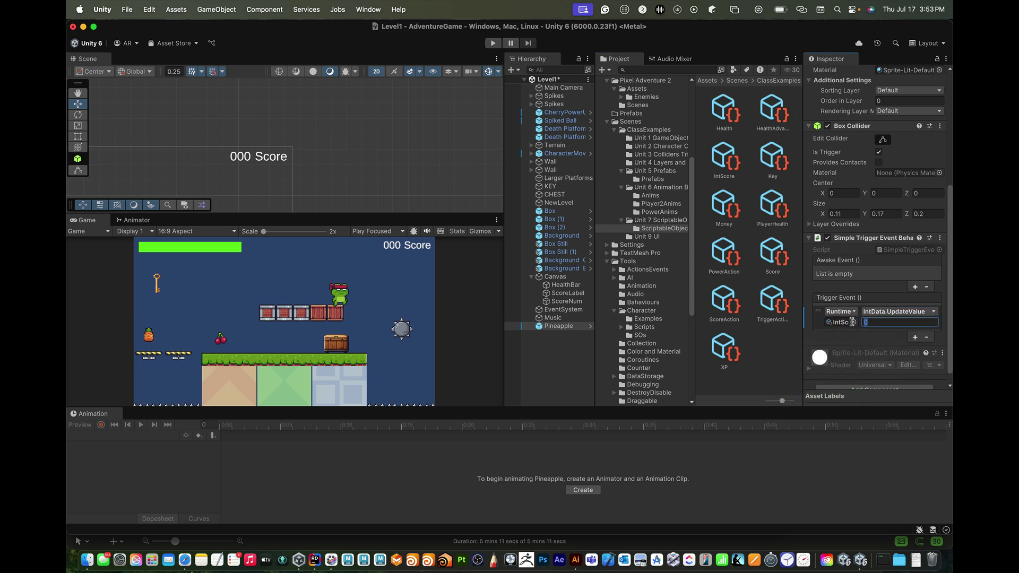
text(1)
key(Return)
text(10)
key(Return)
scroll(879, 323, down, 2)
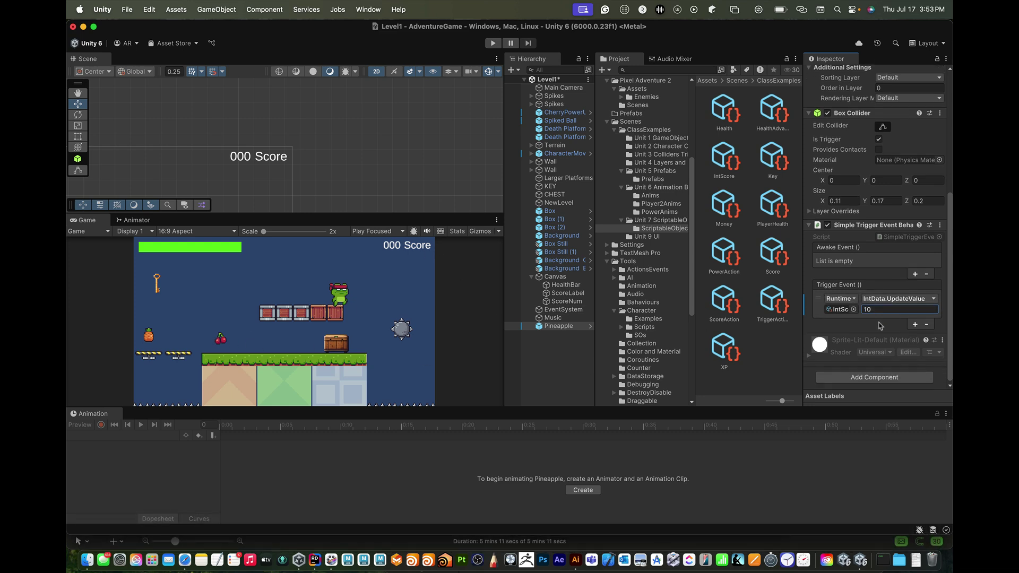
Add a Text Mesh Pro Behaviour component to the ScoreLabel object under the Canvas
click(568, 294)
scroll(844, 334, down, 5)
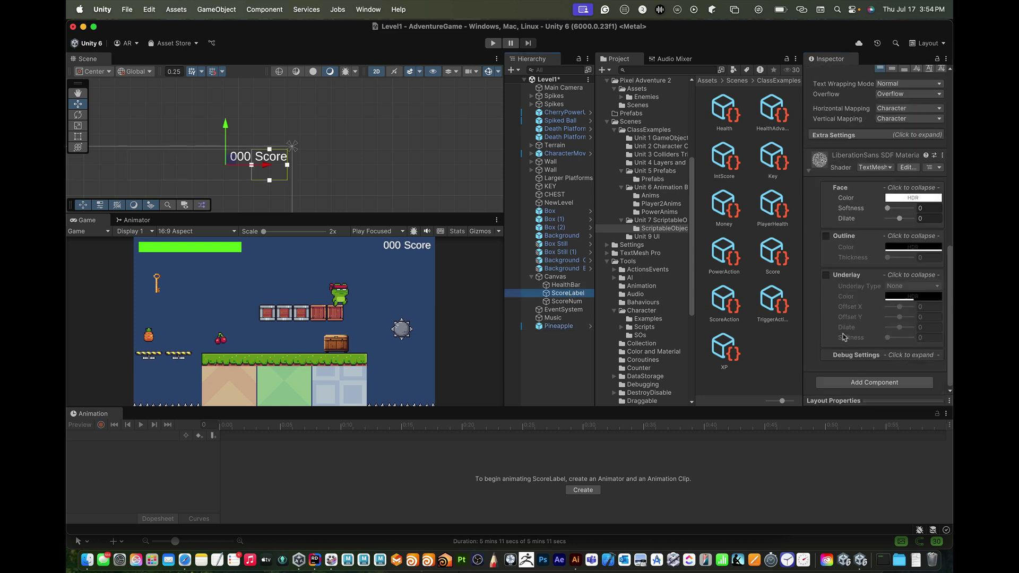
click(851, 383)
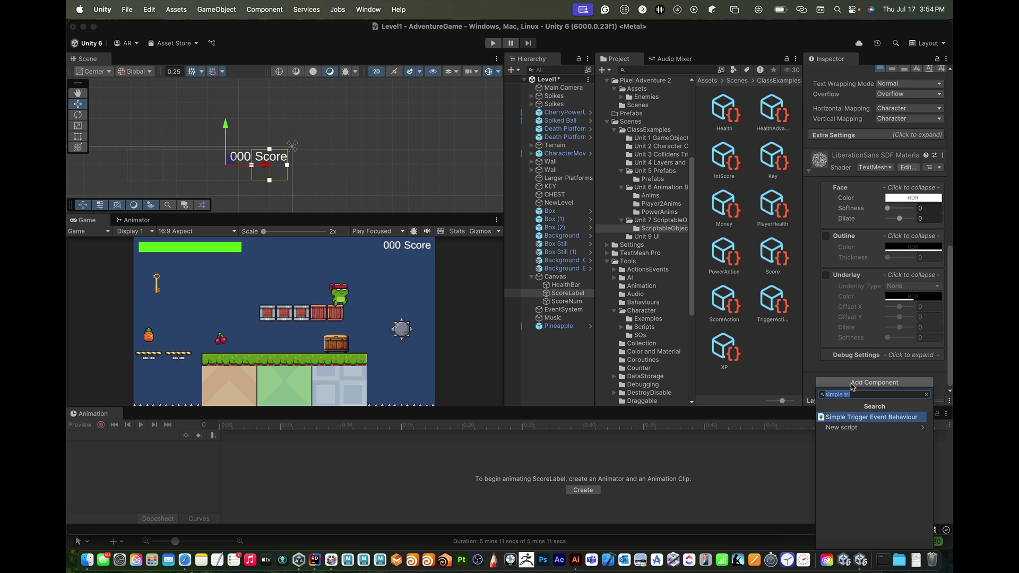
text(text)
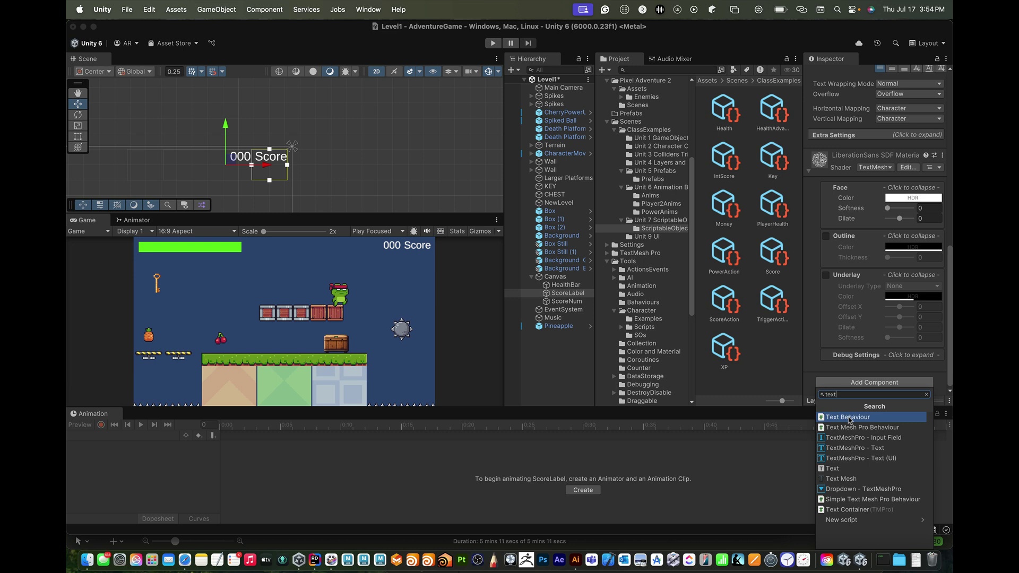
click(849, 418)
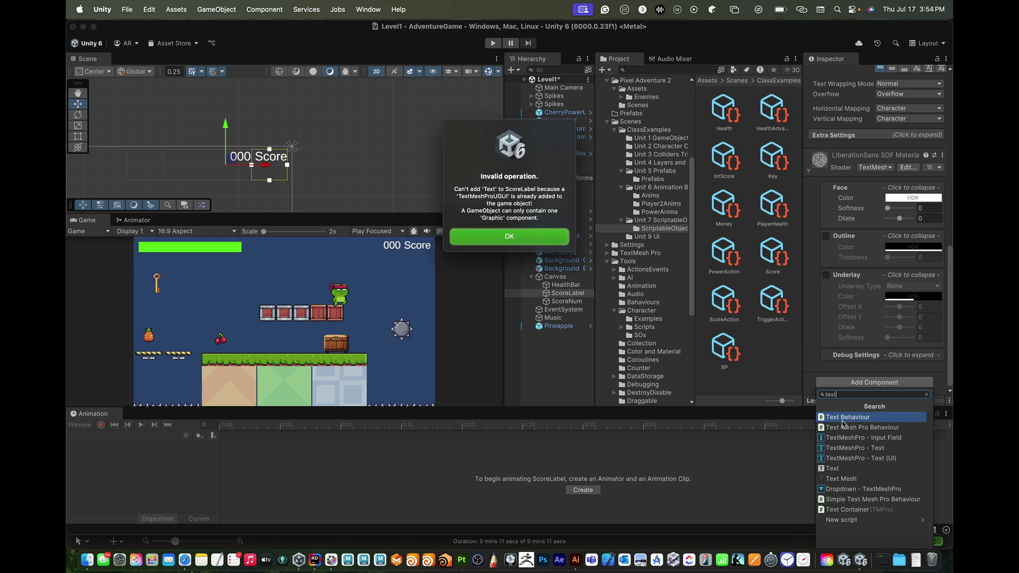
click(523, 234)
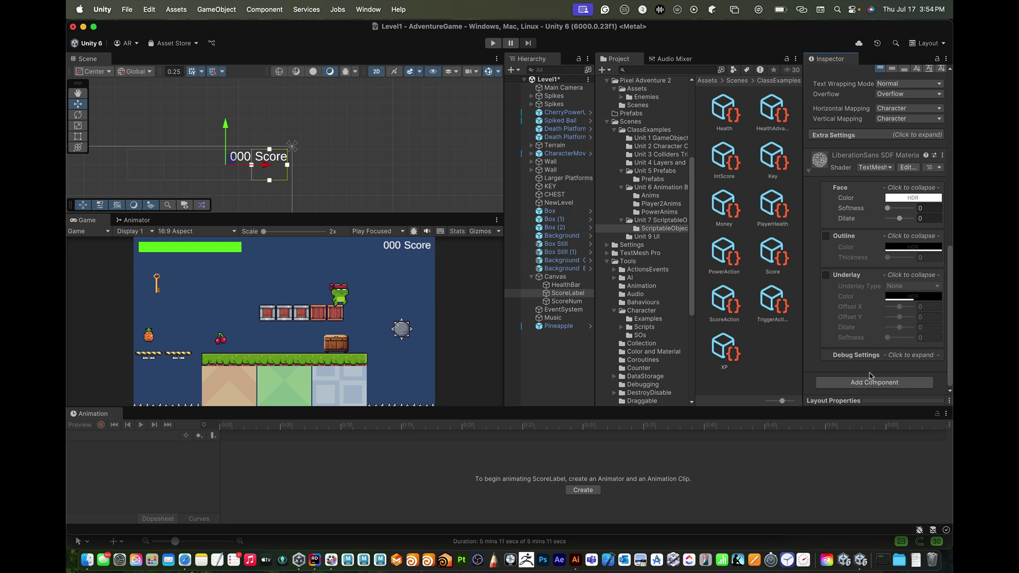
click(853, 394)
click(852, 428)
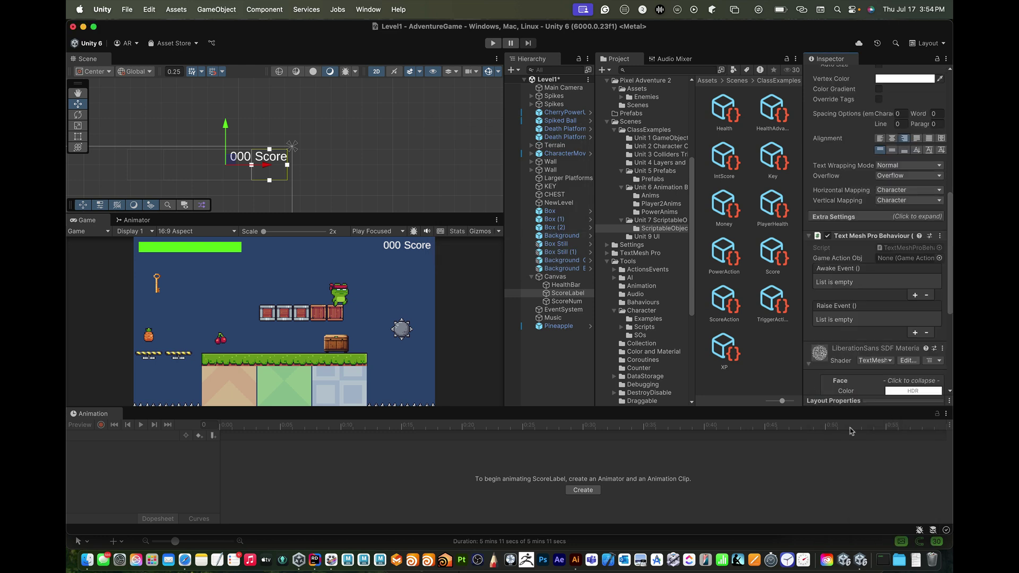
scroll(856, 348, up, 5)
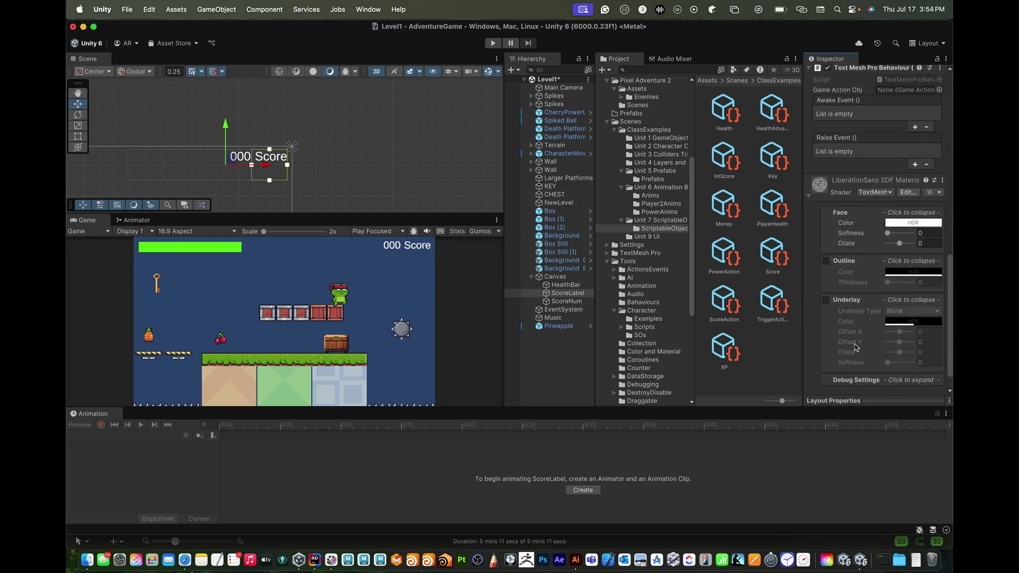
scroll(856, 348, up, 1)
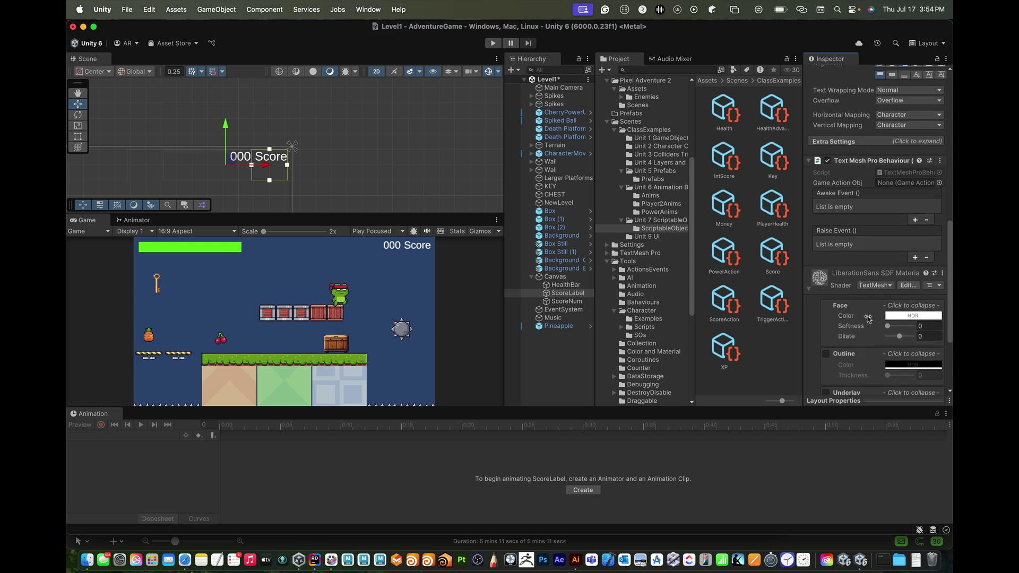
click(916, 220)
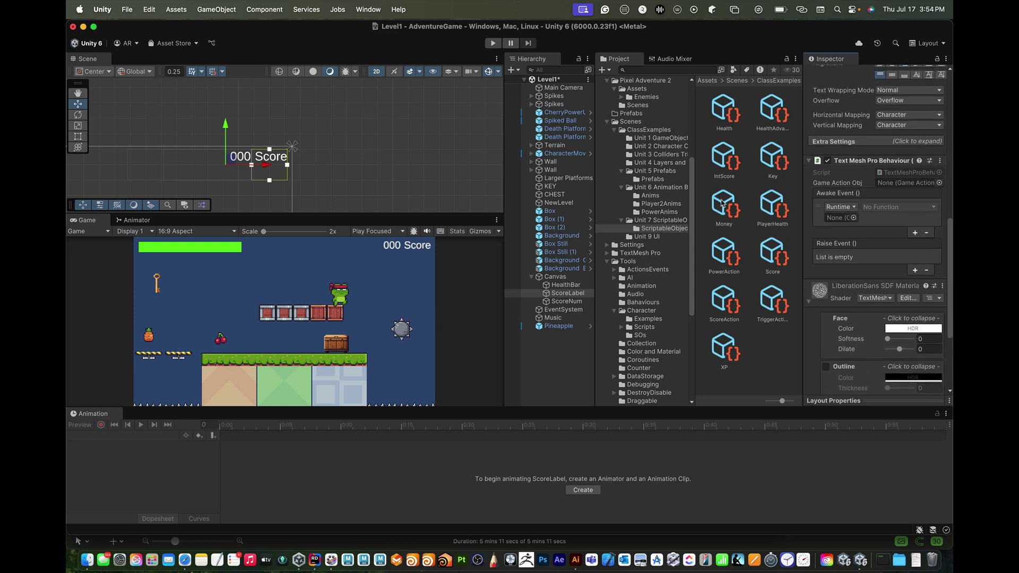
drag(725, 166, 836, 217)
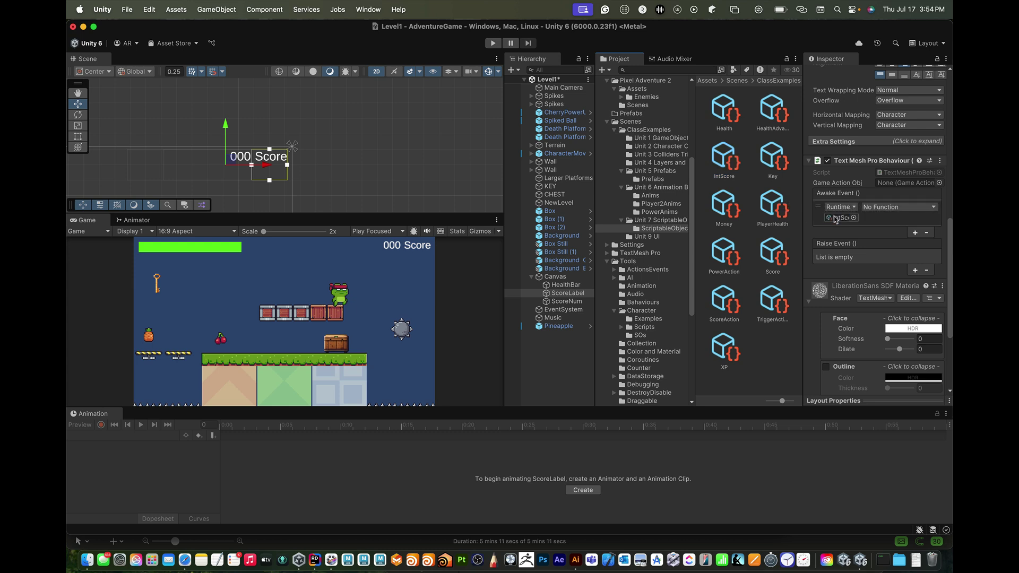
click(895, 219)
click(926, 233)
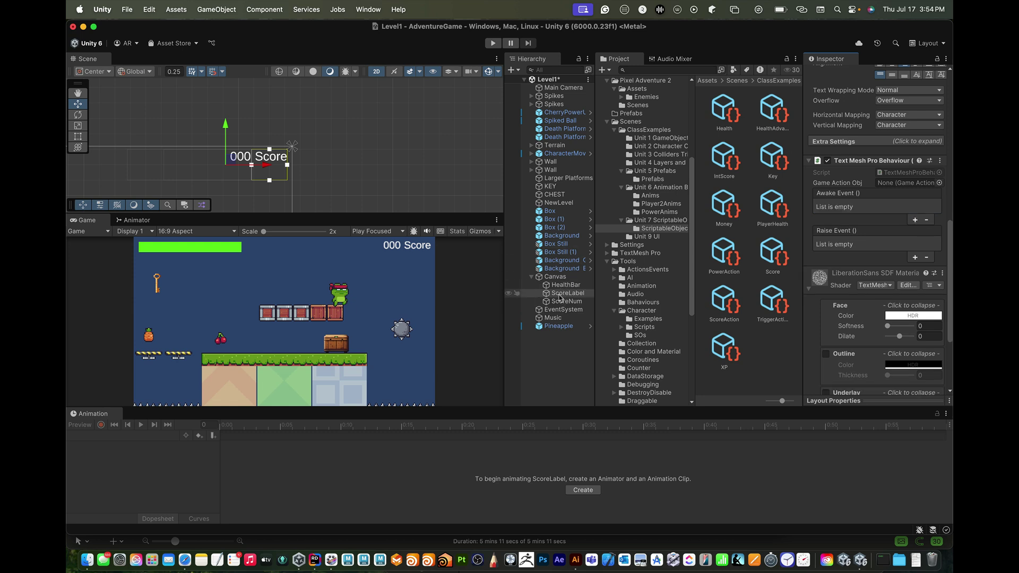
drag(567, 293, 704, 271)
key(super+z)
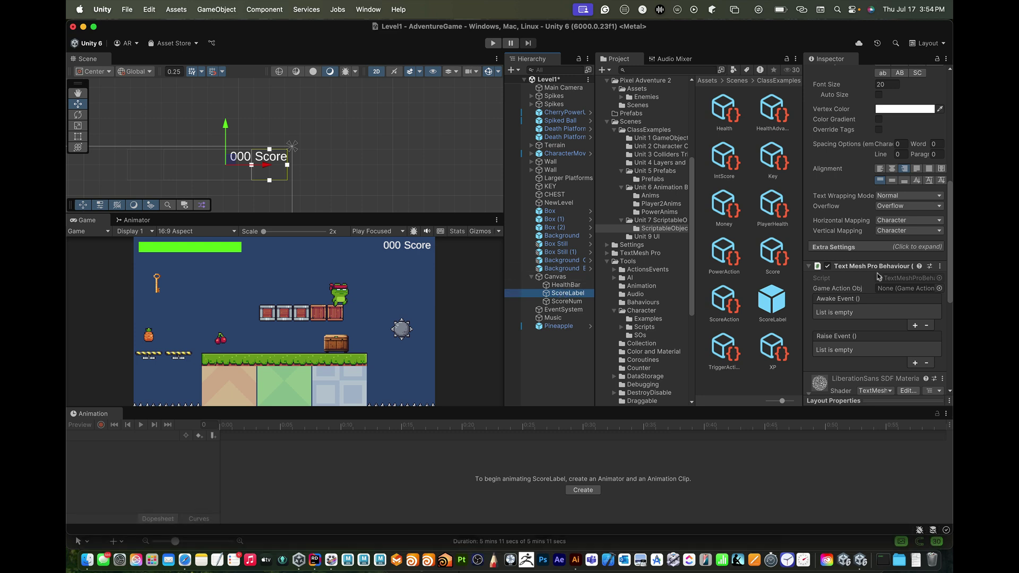
Add an Awake Event entry on ScoreLabel that calls its own TextMeshProBehaviour UpdateText (IntData) function with IntScore as the argument
scroll(879, 276, down, 3)
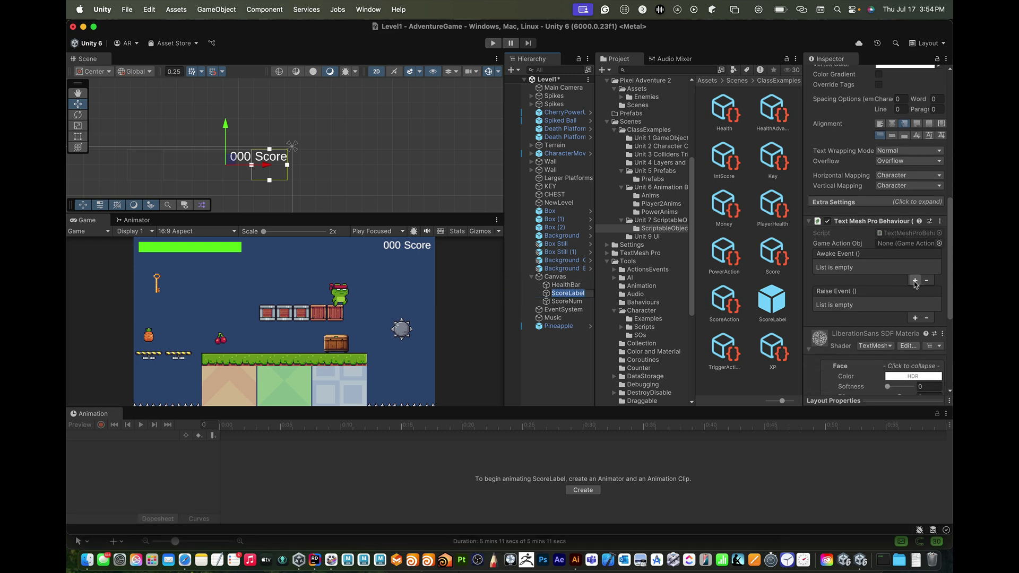
click(916, 280)
drag(568, 293, 841, 277)
click(879, 267)
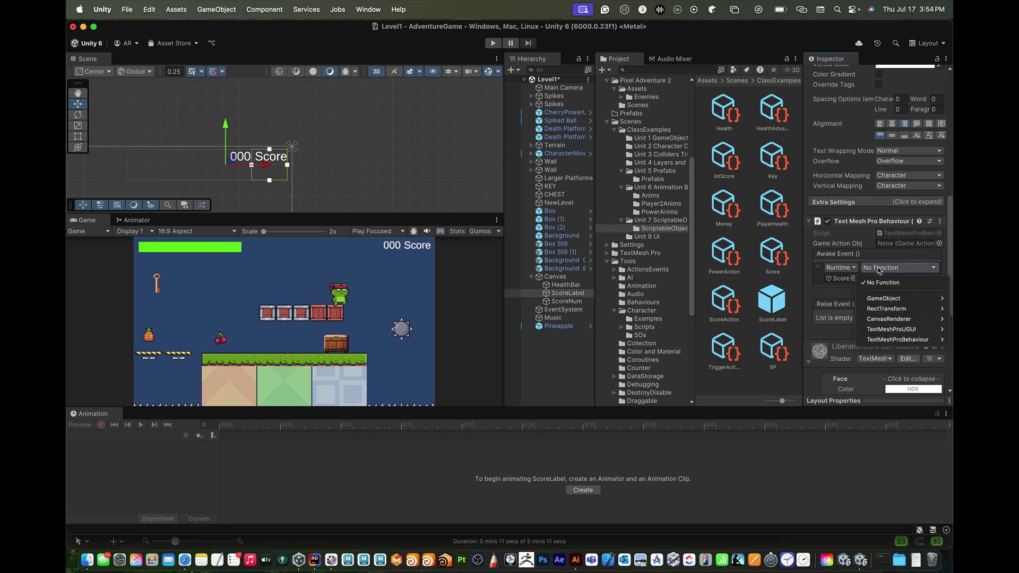
mouse_move(886, 344)
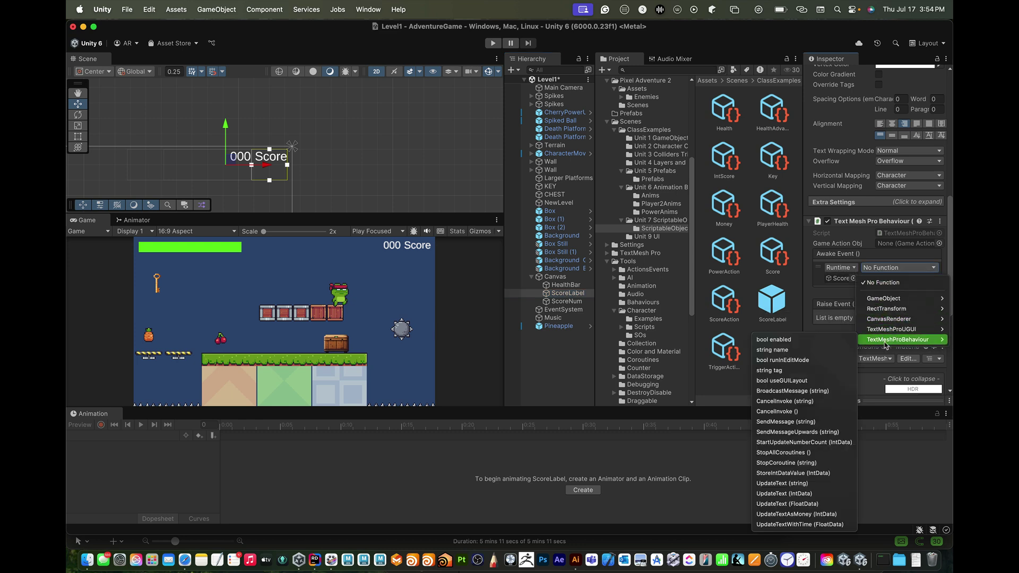
click(802, 493)
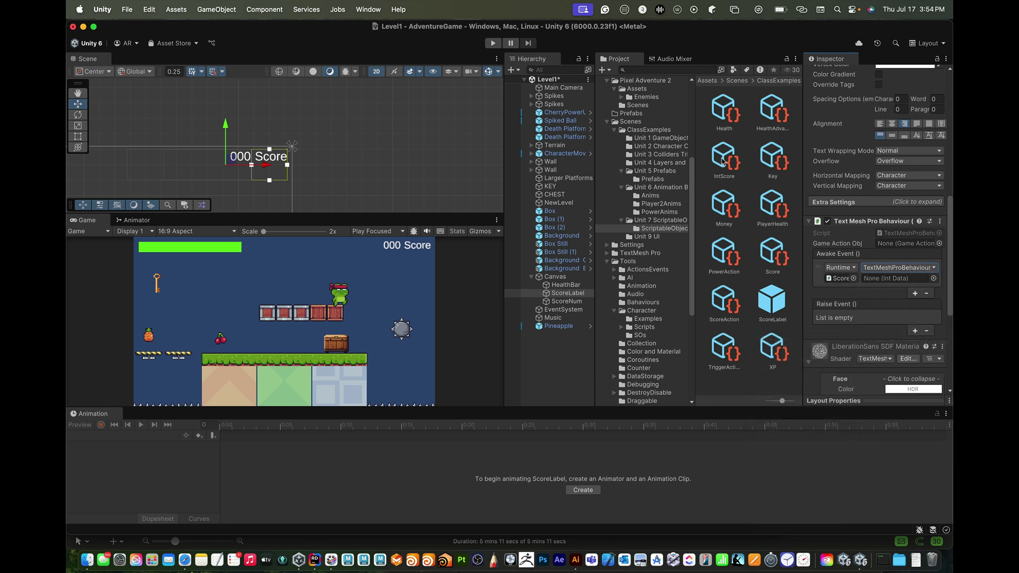
drag(724, 159, 868, 280)
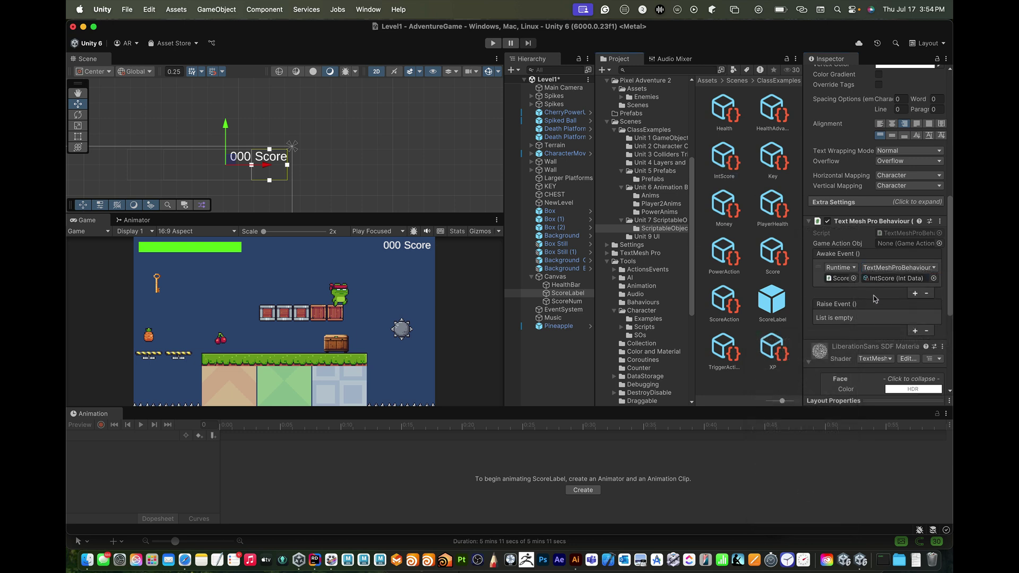
scroll(876, 299, down, 2)
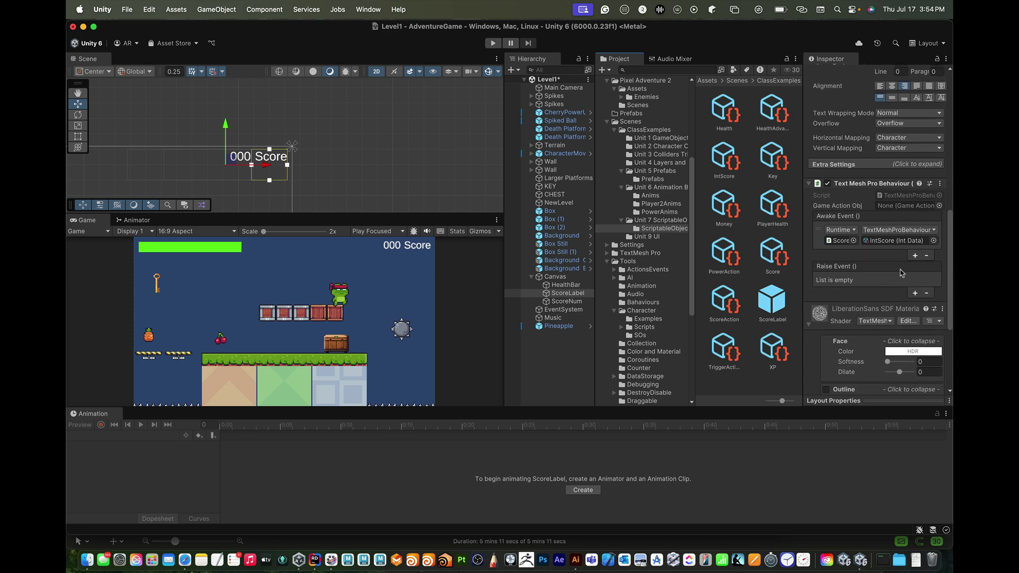
scroll(902, 273, down, 1)
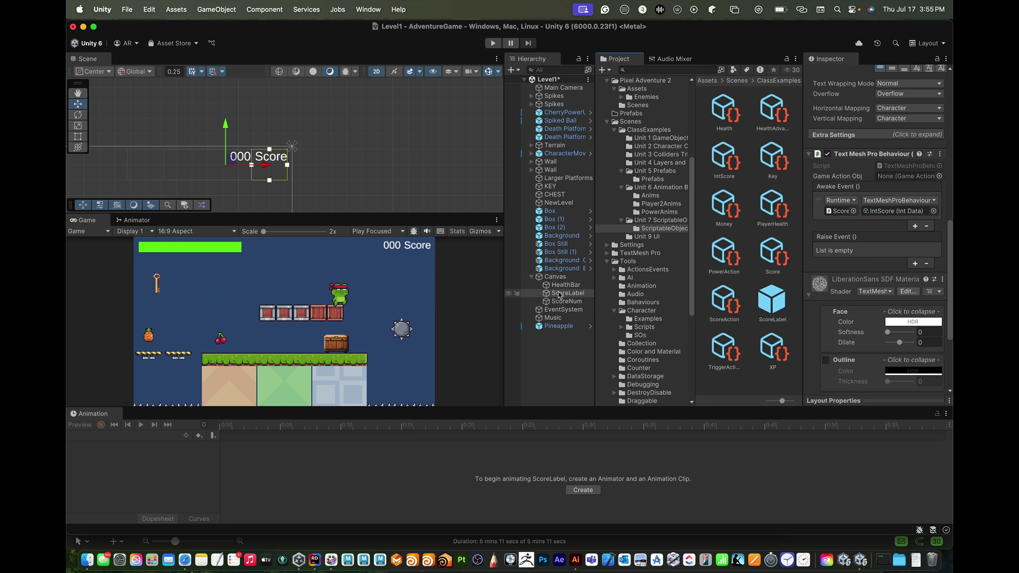
Add a second entry to the Pineapple's Trigger Event list and assign the ScoreLabel object to it
click(554, 326)
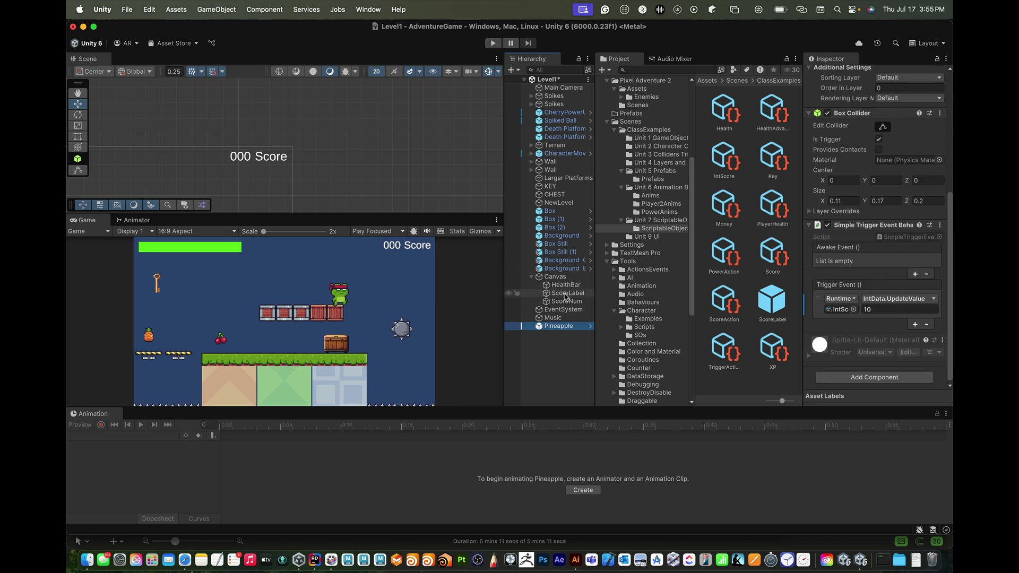
drag(566, 296, 562, 328)
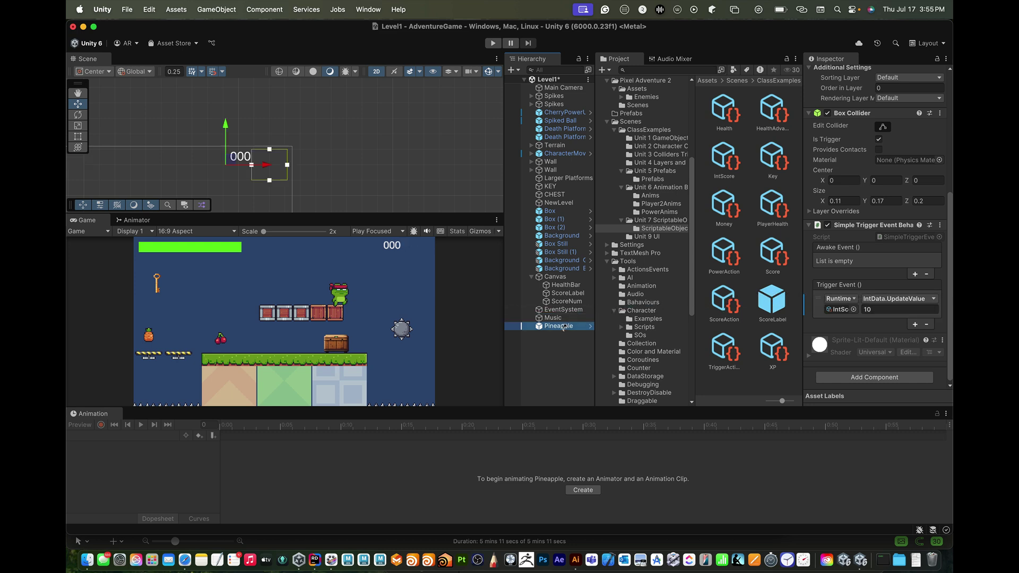
key(super+z)
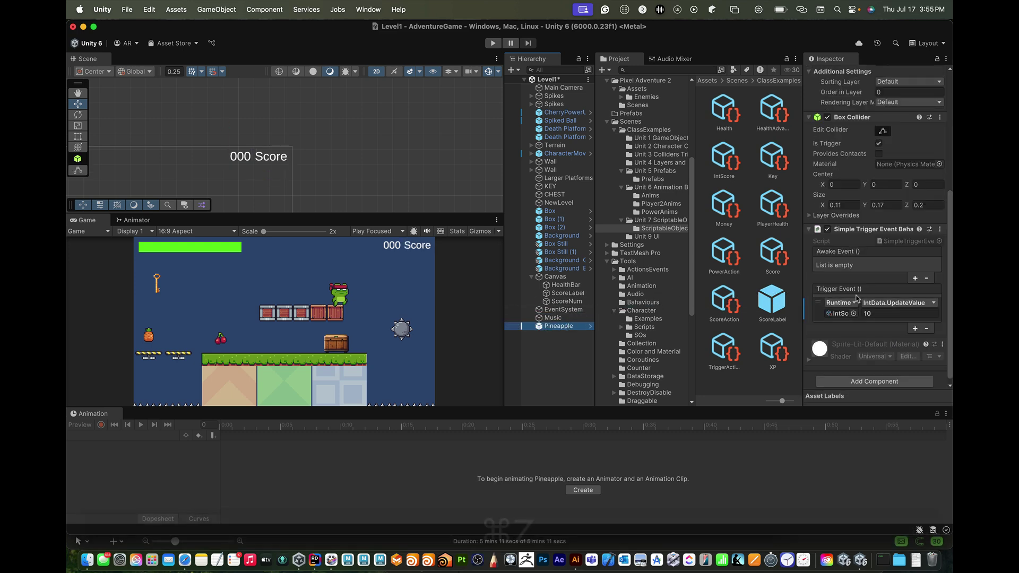
click(915, 329)
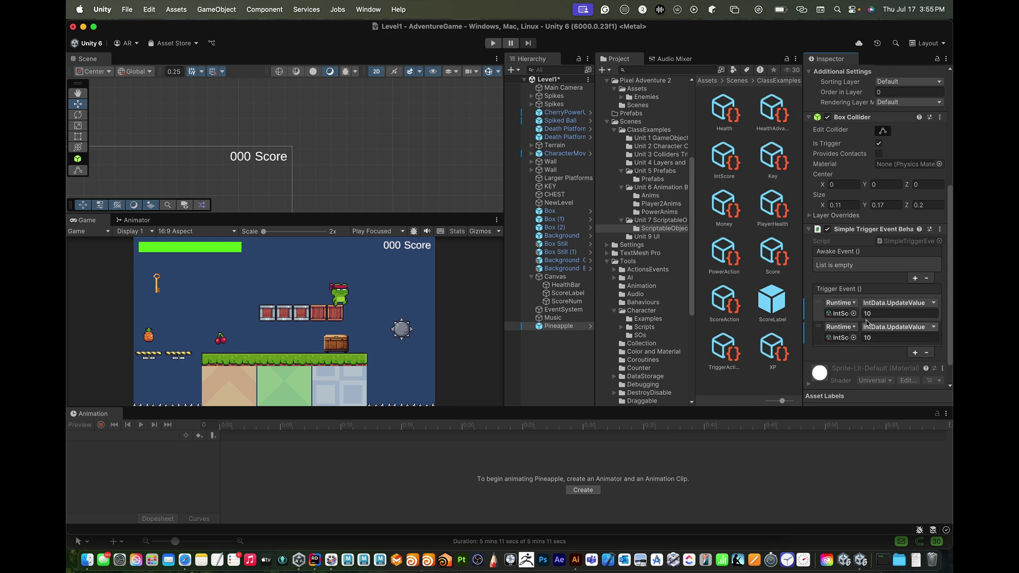
drag(559, 326, 828, 337)
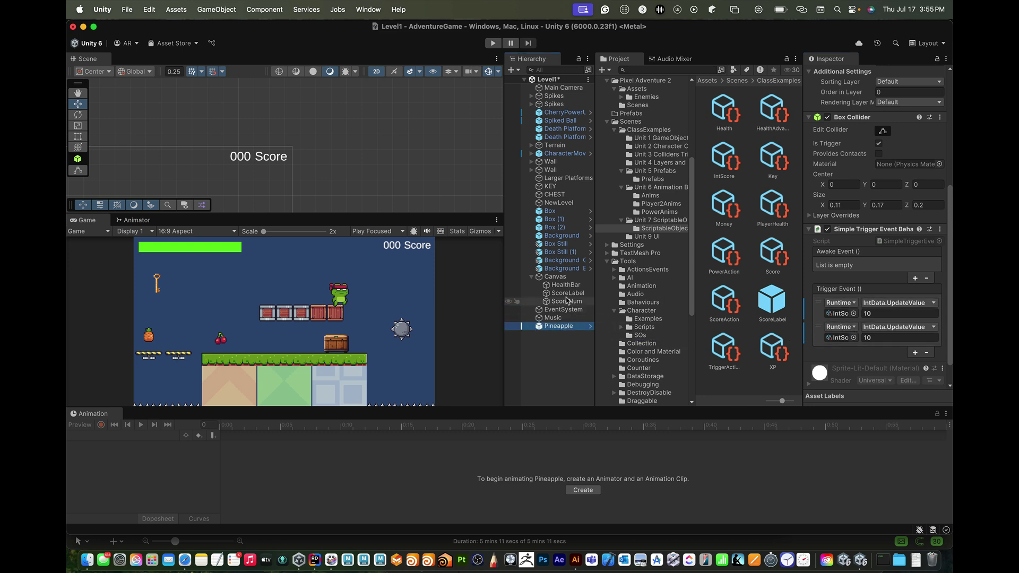
drag(567, 301, 841, 339)
Set the Pineapple's second Trigger Event entry to TextMeshProBehaviour UpdateText (IntData) with IntScore as its argument
click(895, 327)
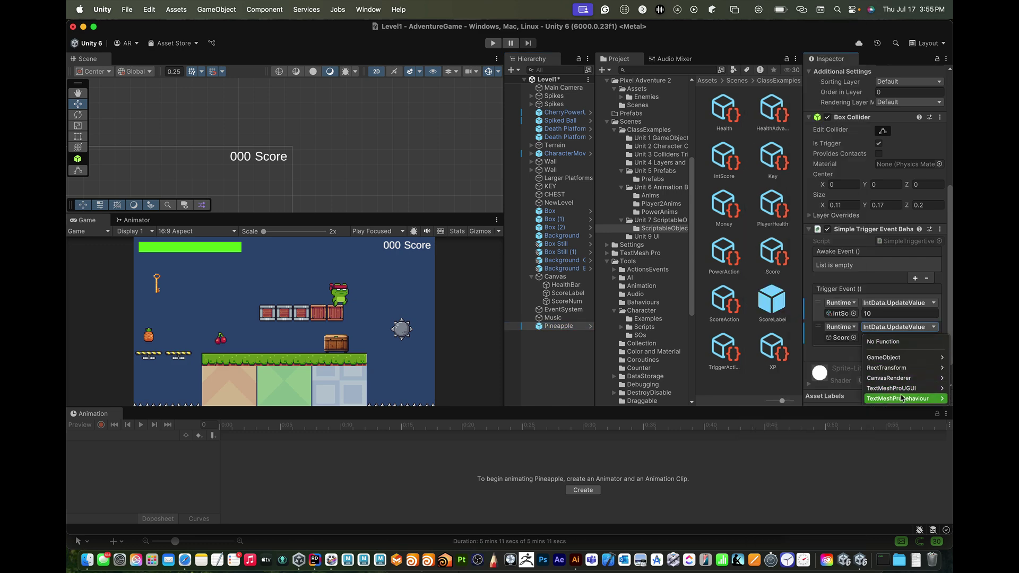
mouse_move(902, 398)
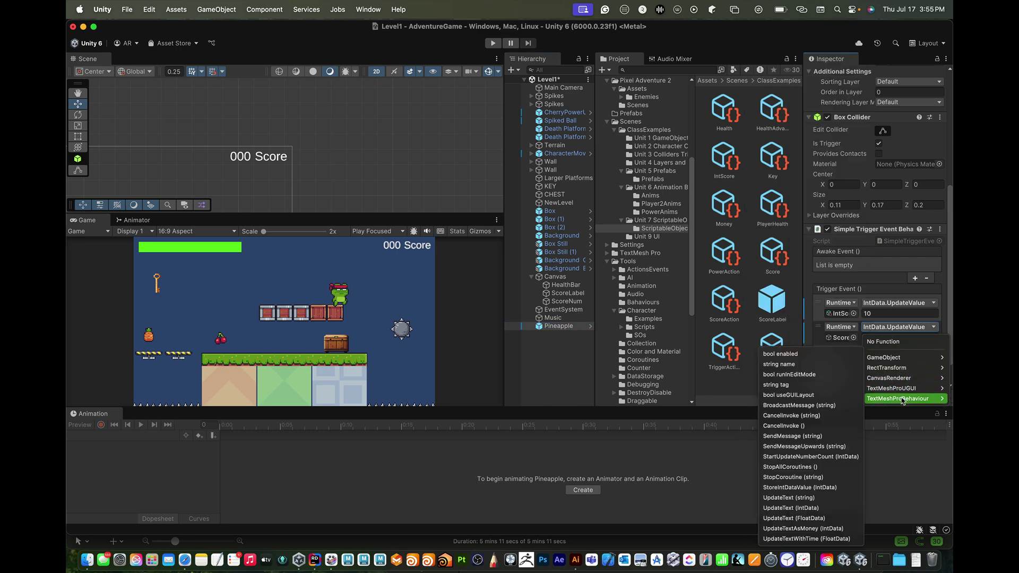
click(823, 508)
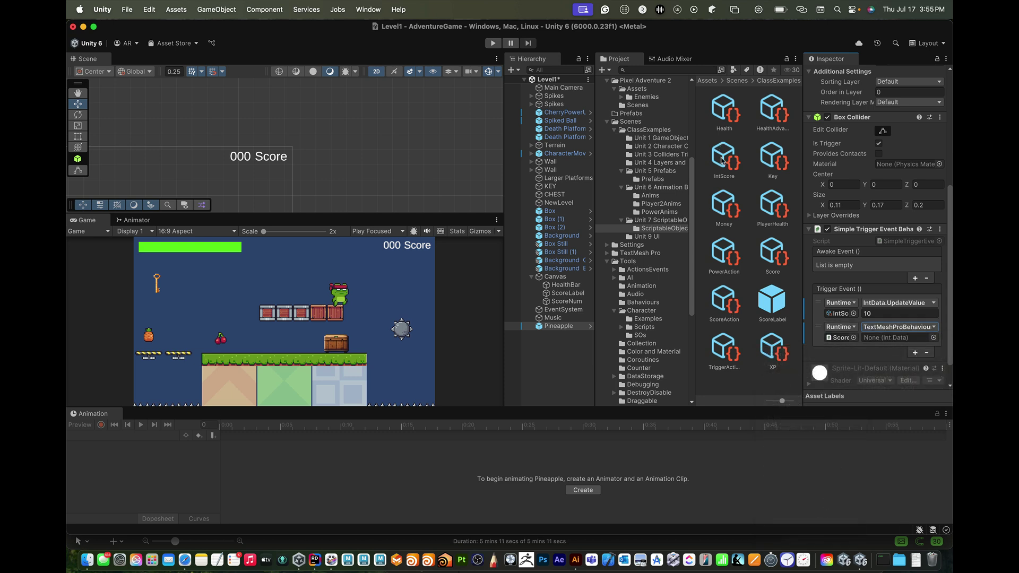
drag(721, 161, 877, 340)
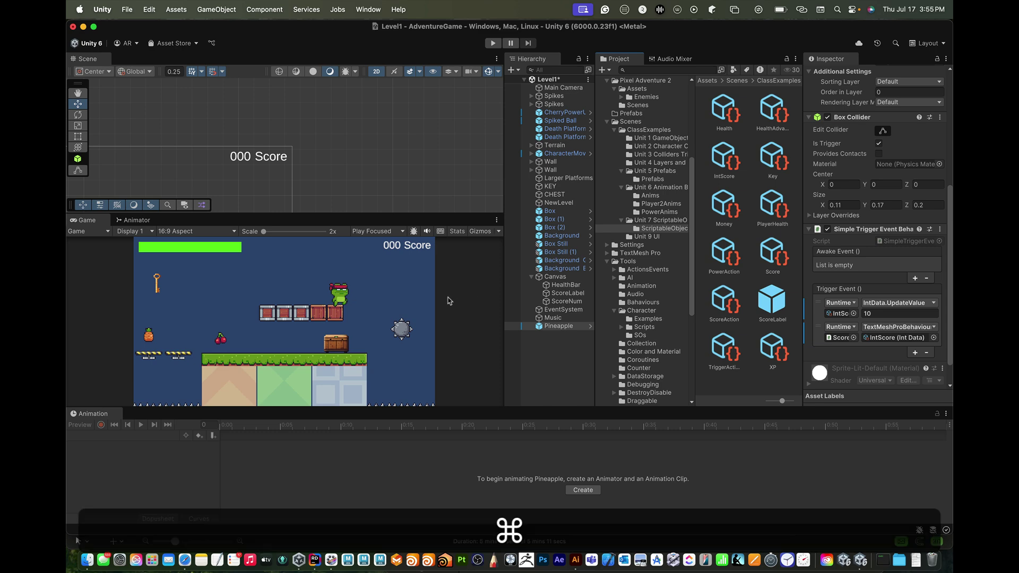
Run the level briefly in Play mode to check which text object shows the score value, and stop it
key(super+p)
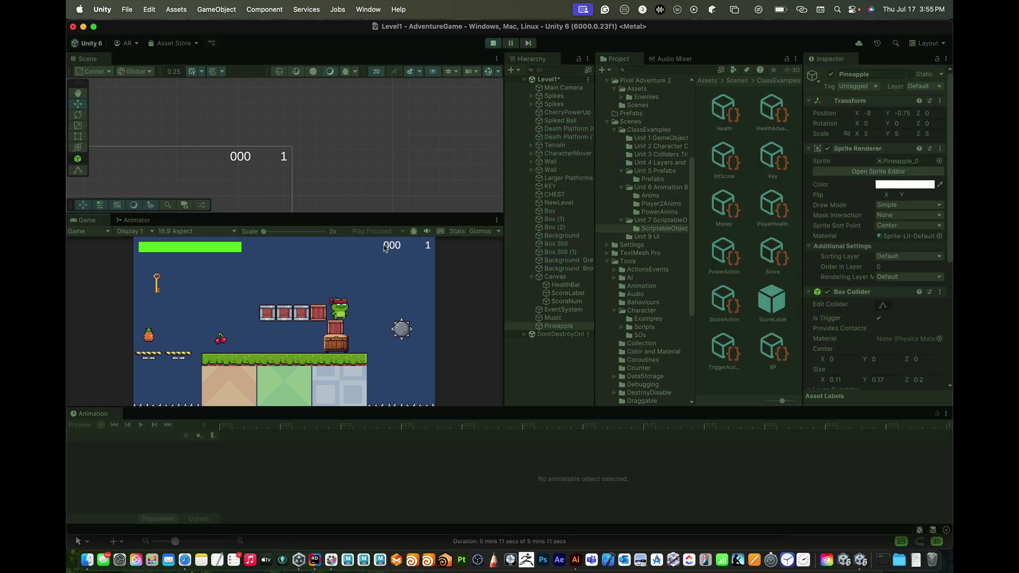
key(super+p)
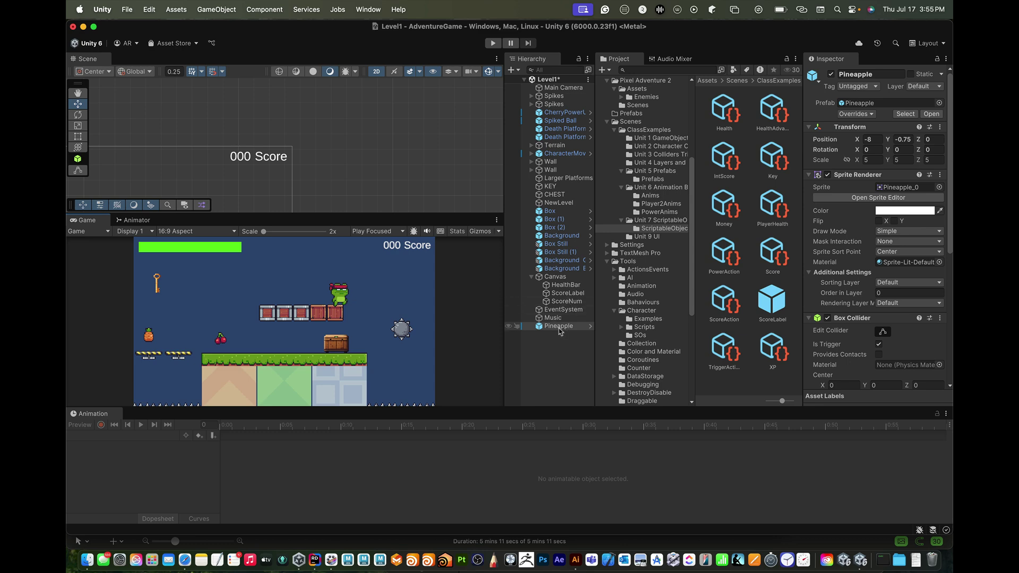
Inspect the components of ScoreNum and ScoreLabel to check which text object holds the Text Mesh Pro Behaviour
click(566, 303)
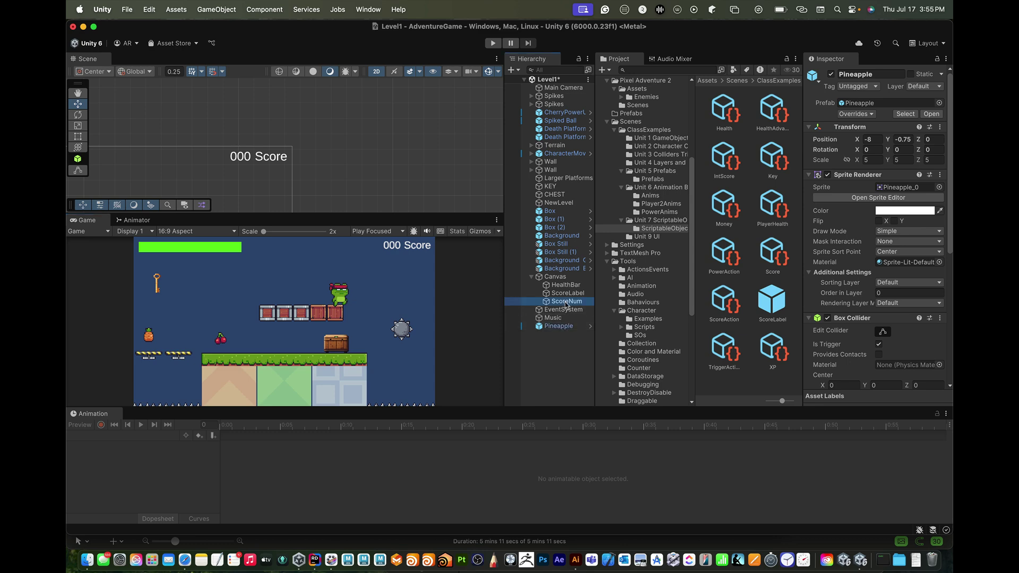
scroll(868, 299, down, 10)
scroll(865, 292, down, 2)
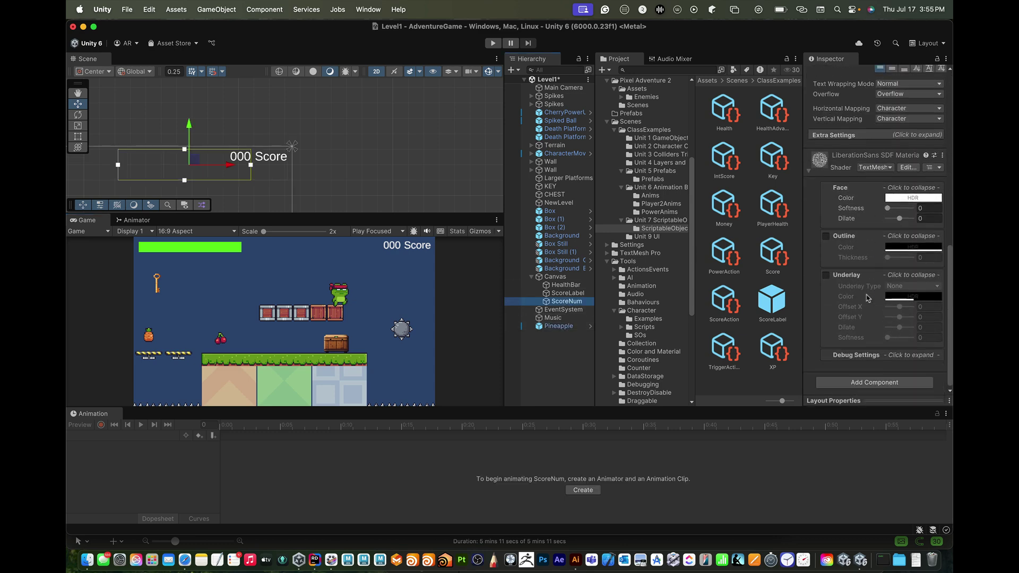
scroll(865, 296, up, 6)
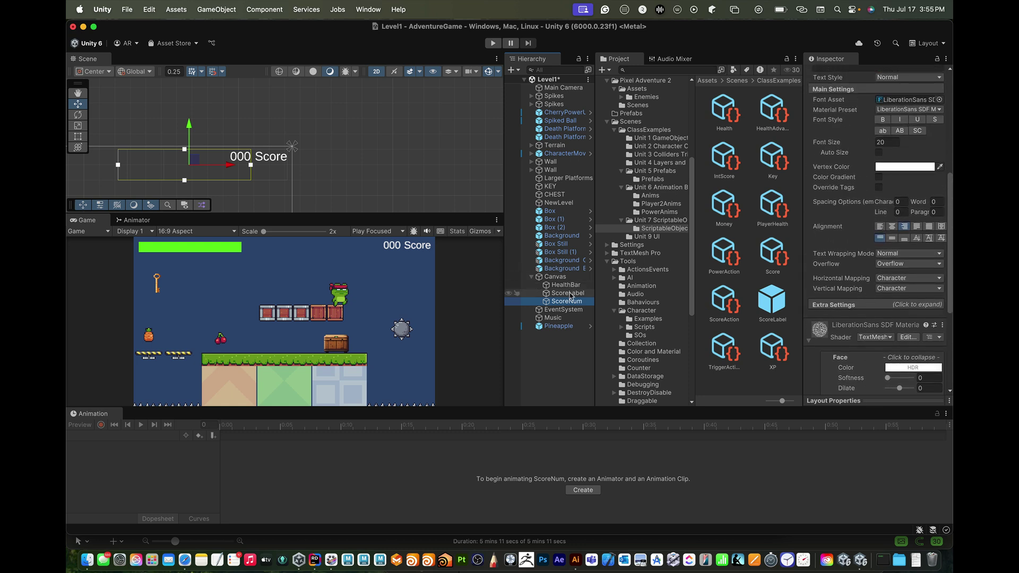
click(568, 294)
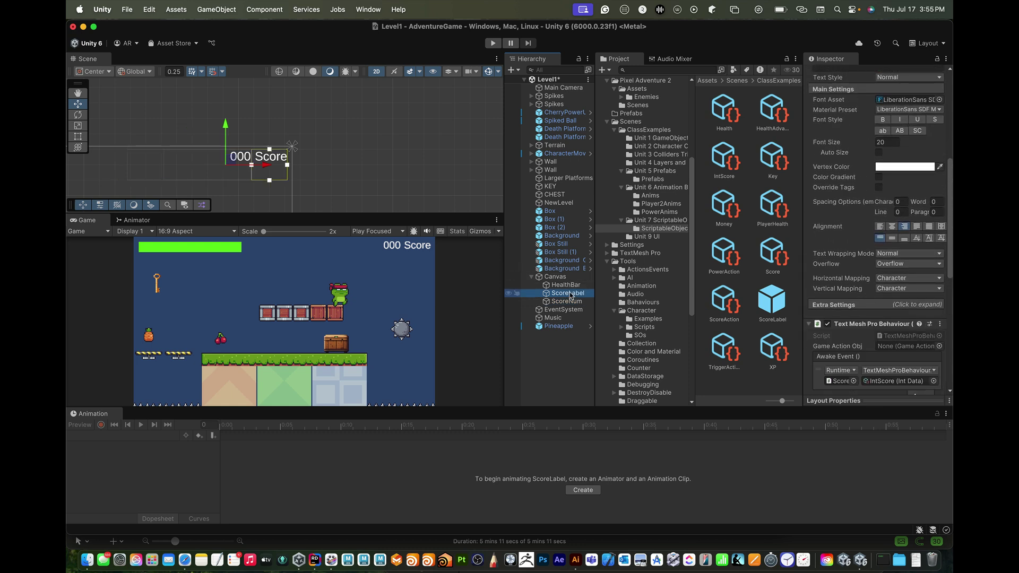
scroll(852, 318, down, 3)
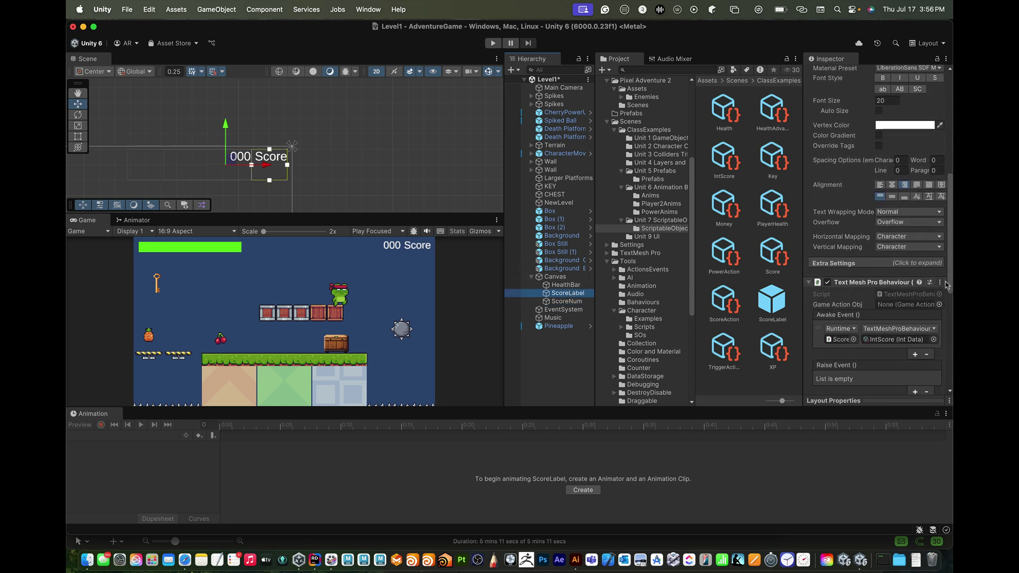
Remove the Text Mesh Pro Behaviour component from ScoreLabel and add a Text Mesh Pro Behaviour to ScoreNum instead
click(941, 285)
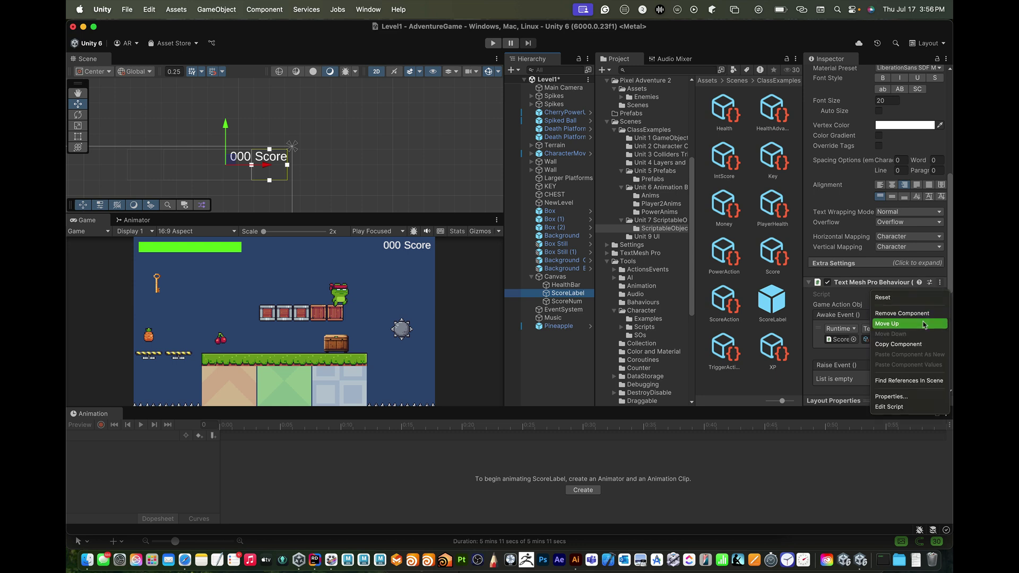
click(898, 310)
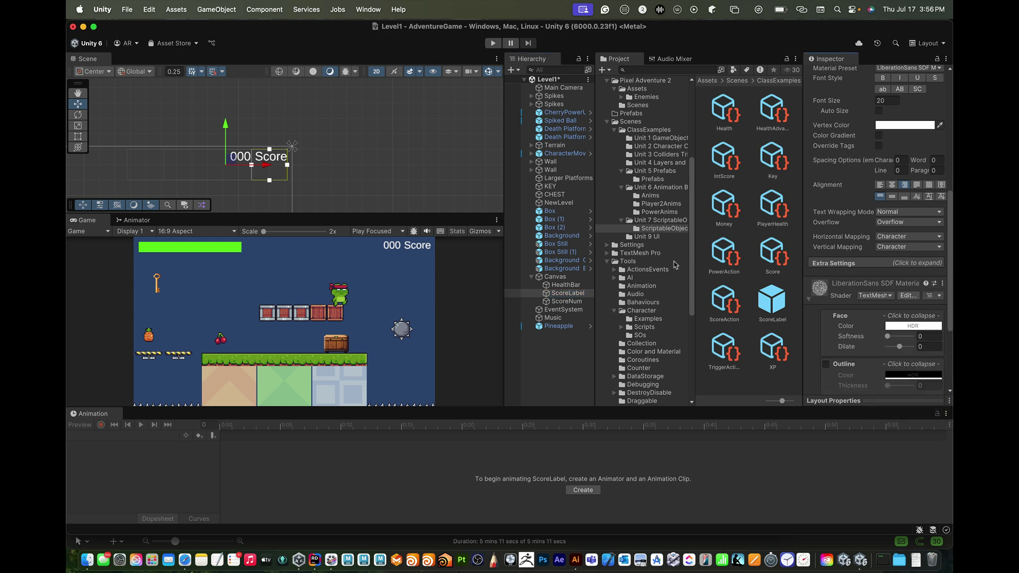
click(566, 301)
scroll(861, 311, down, 5)
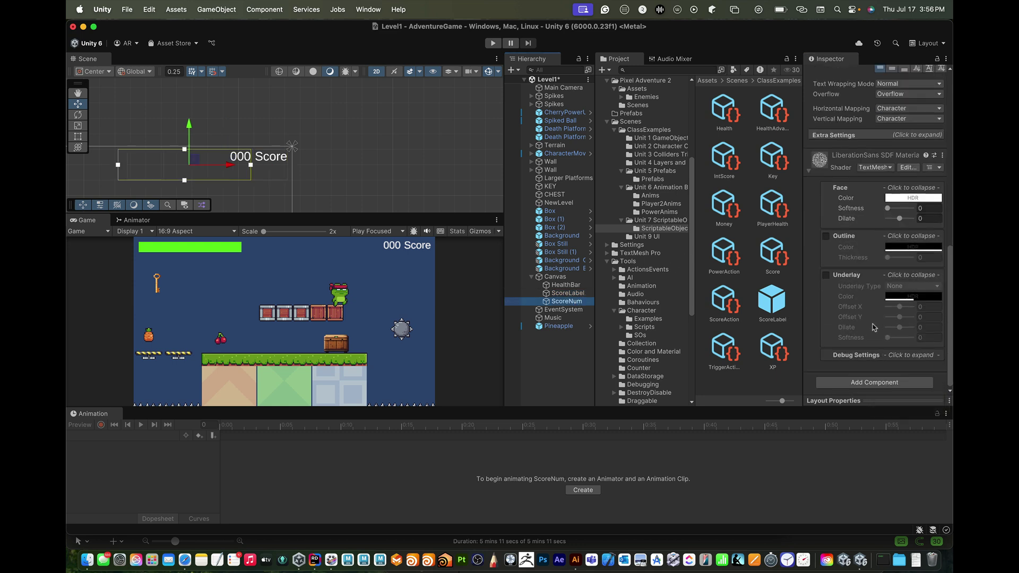
click(867, 383)
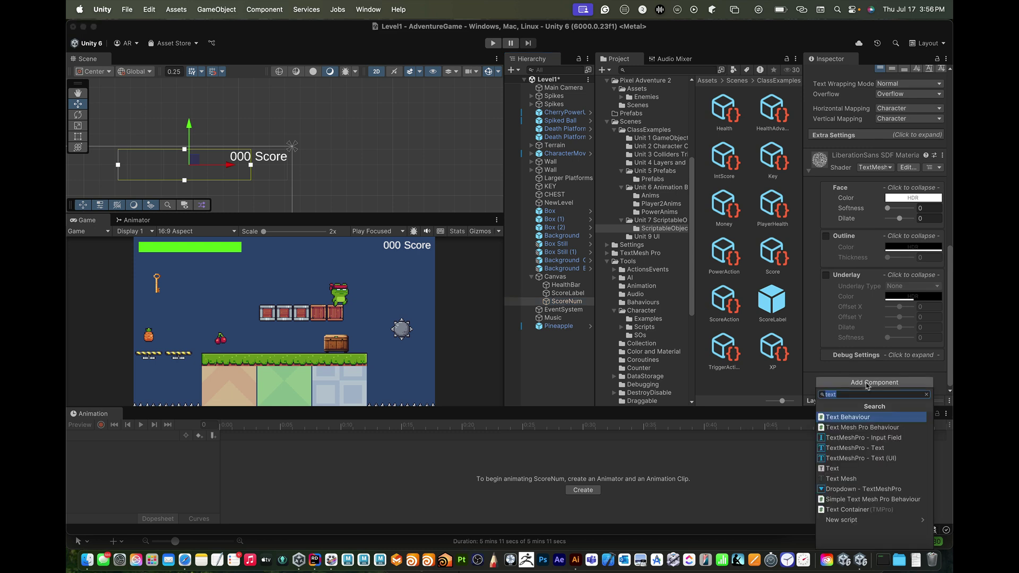
click(867, 418)
scroll(871, 329, down, 5)
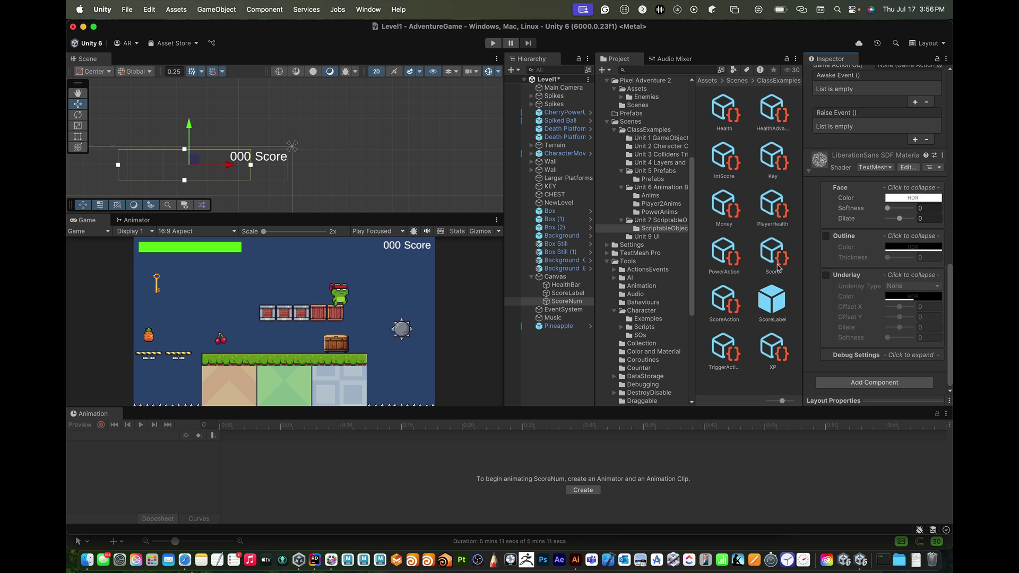
Add an Awake Event entry on ScoreNum targeting itself, calling TextMeshProBehaviour UpdateText (IntData) with IntScore, and test it briefly in Play mode
scroll(932, 174, up, 3)
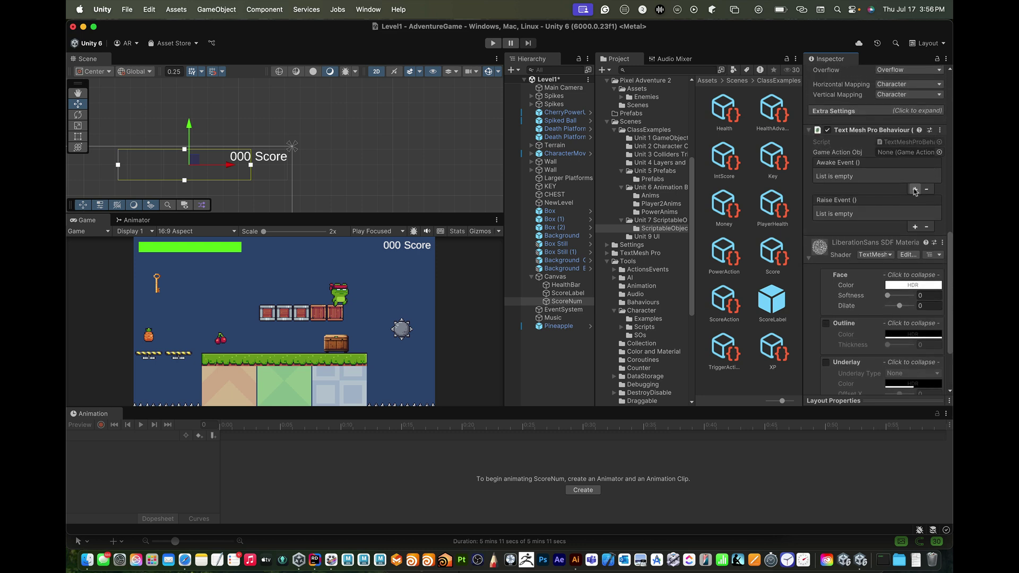
click(915, 190)
drag(566, 301, 841, 186)
click(897, 176)
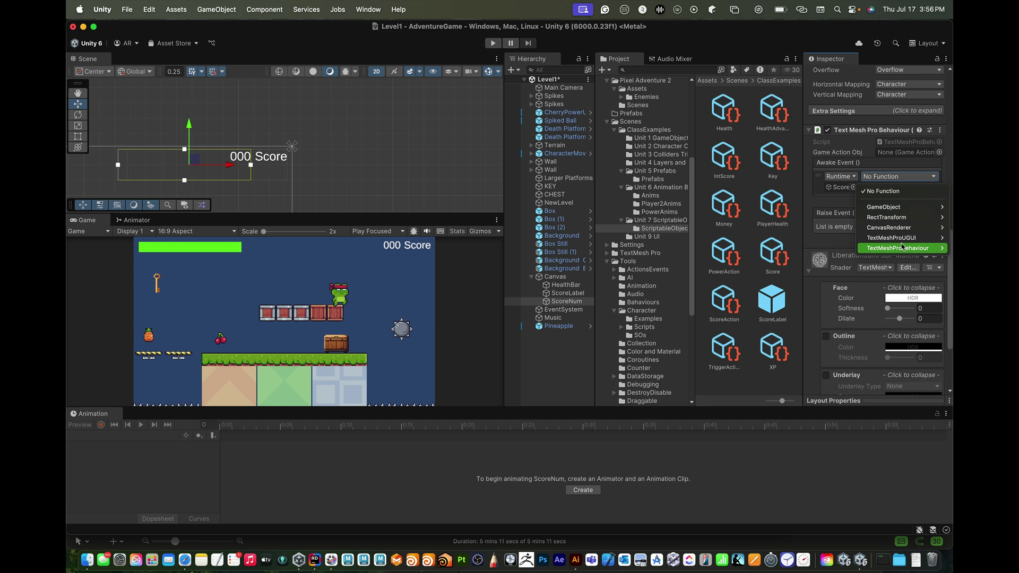
mouse_move(902, 246)
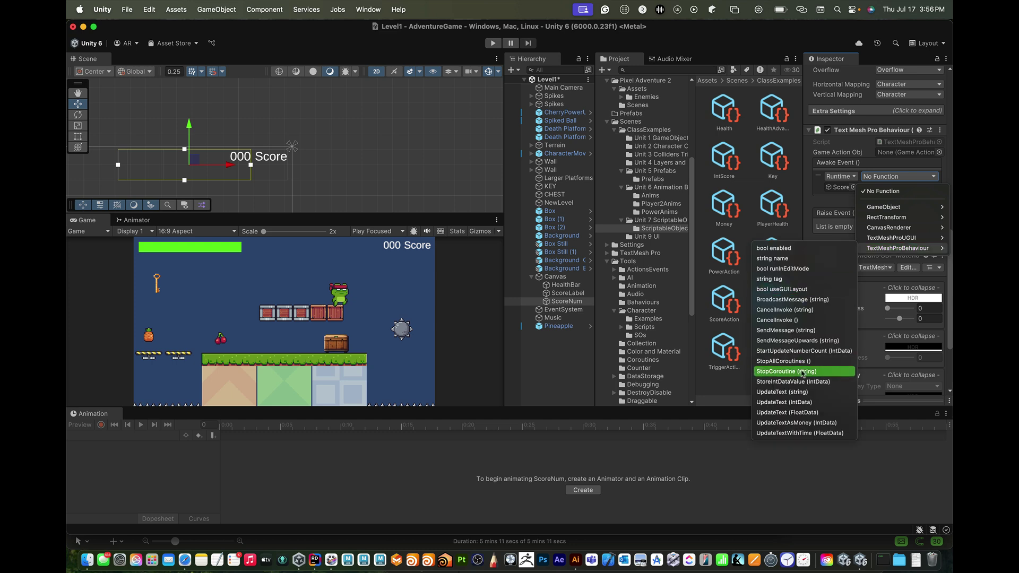
click(808, 403)
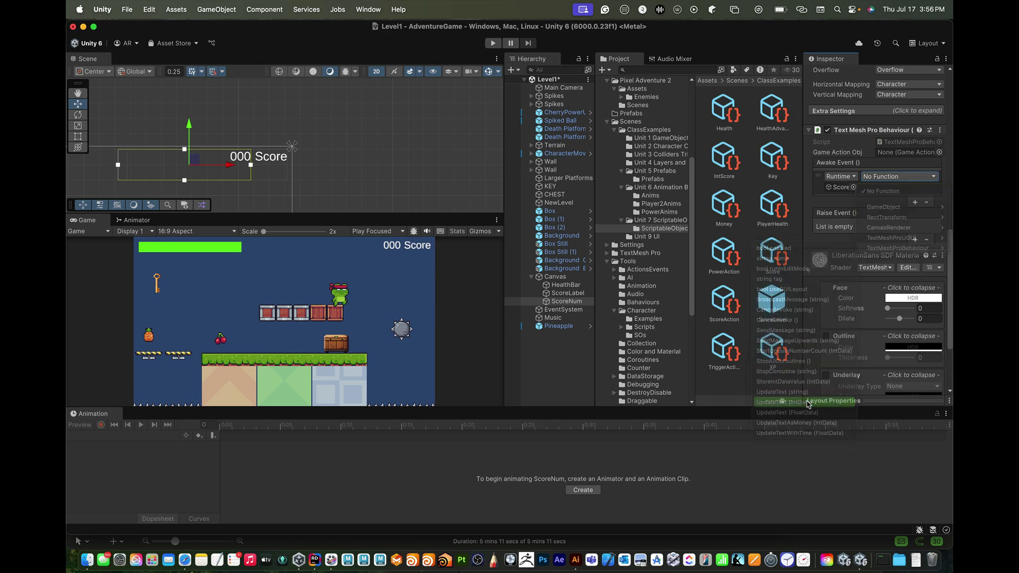
drag(727, 160, 873, 193)
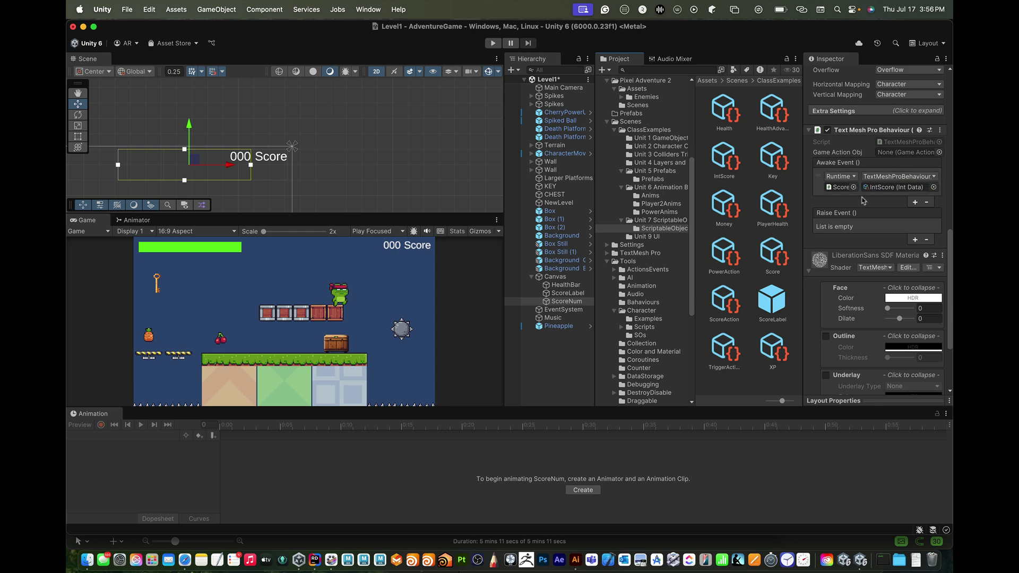
key(super+p)
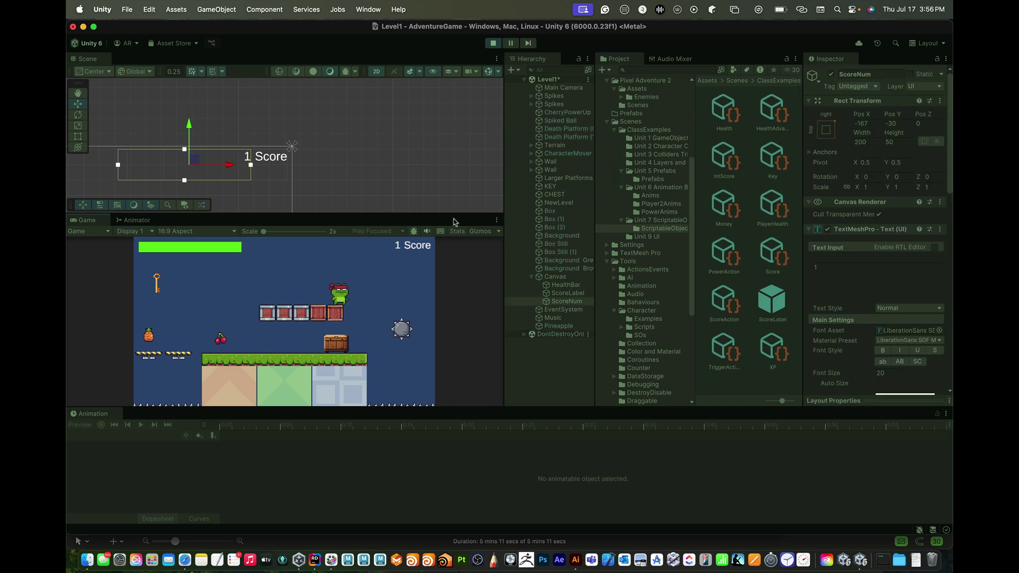
key(super+p)
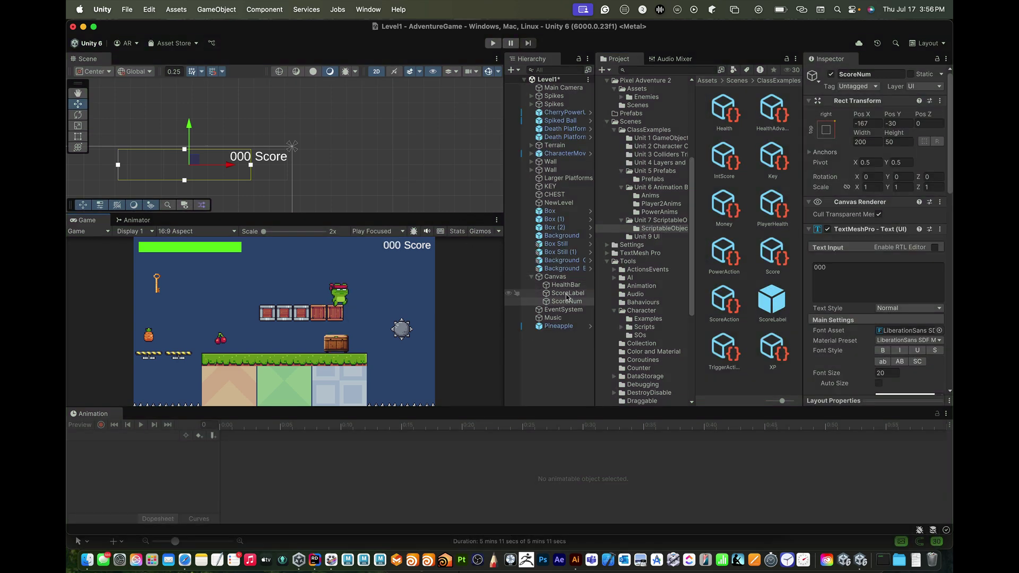
Point the Pineapple's second Trigger Event entry at ScoreNum, using TextMeshProBehaviour UpdateText (IntData) with IntScore as its argument
click(559, 326)
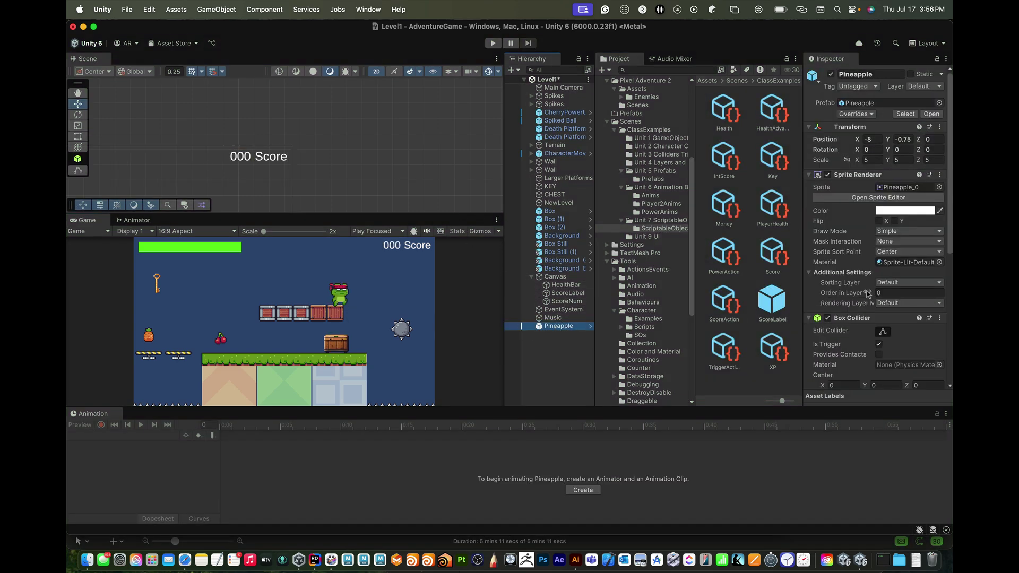
scroll(868, 294, down, 8)
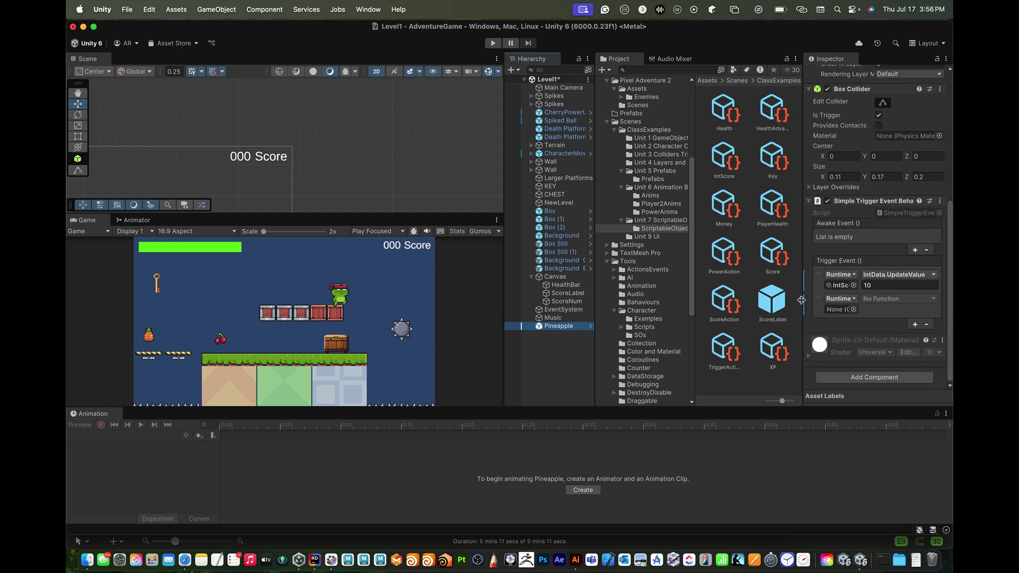
drag(560, 303, 836, 310)
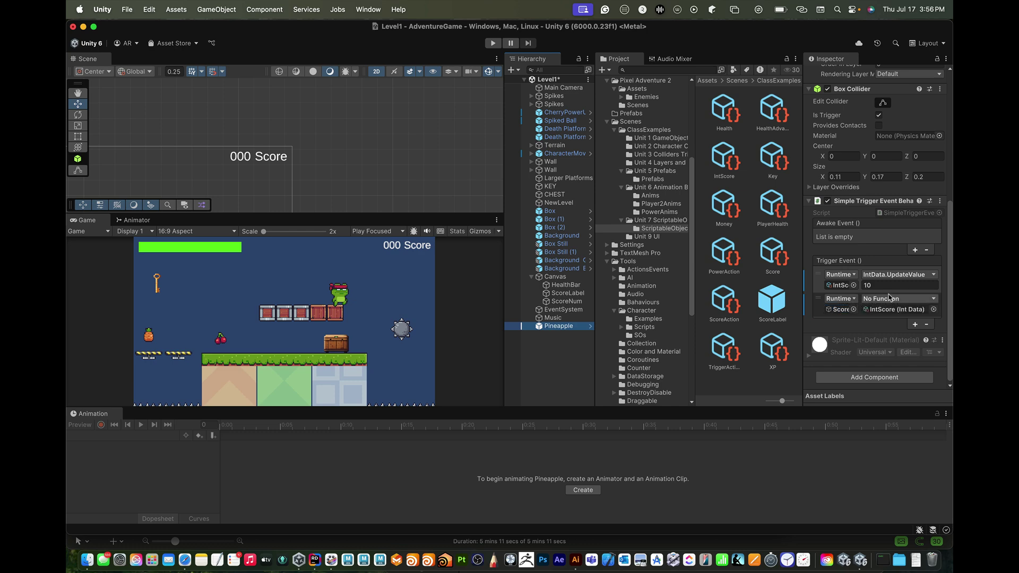
click(890, 299)
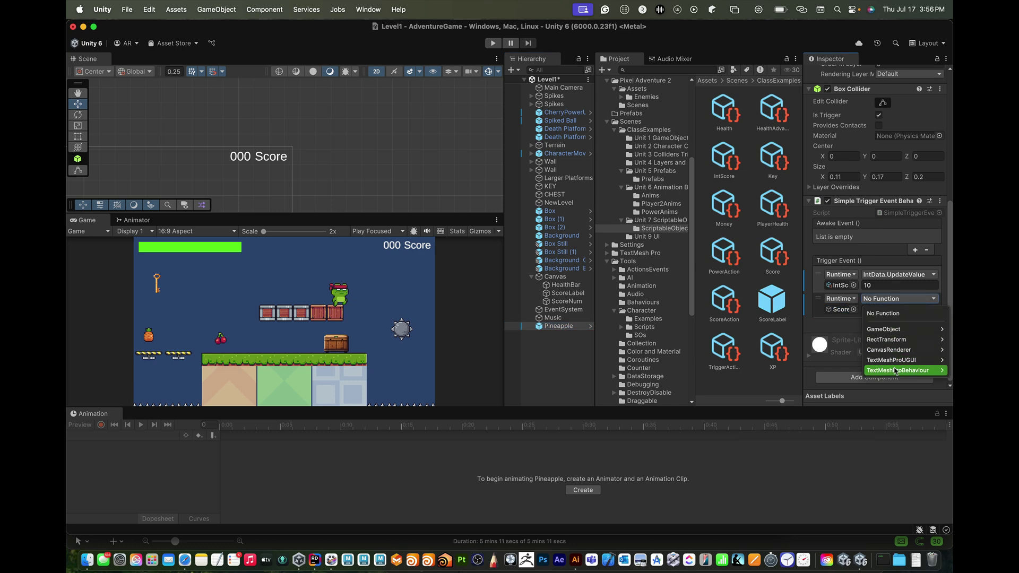
mouse_move(896, 371)
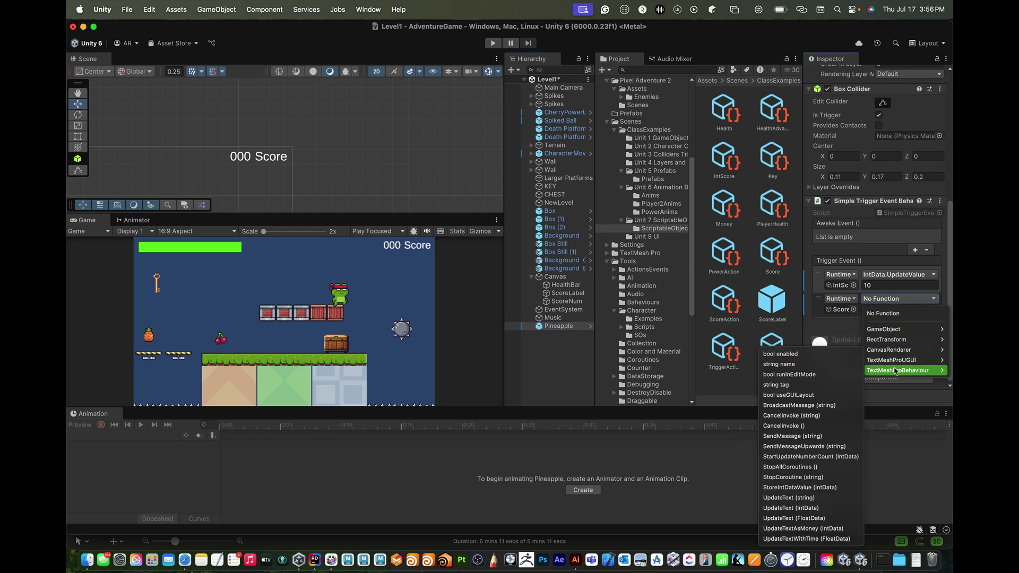
click(819, 508)
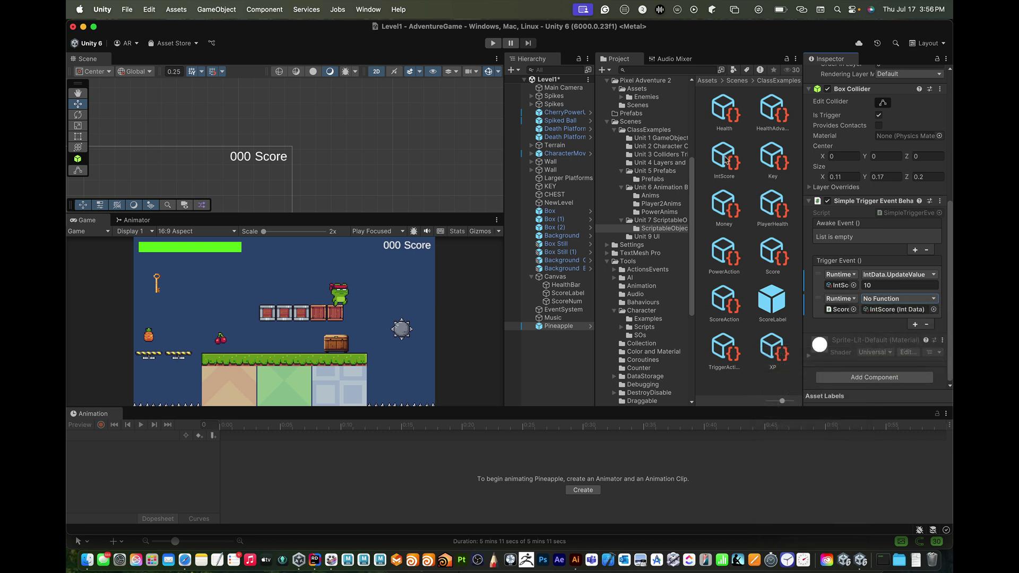
drag(726, 160, 878, 312)
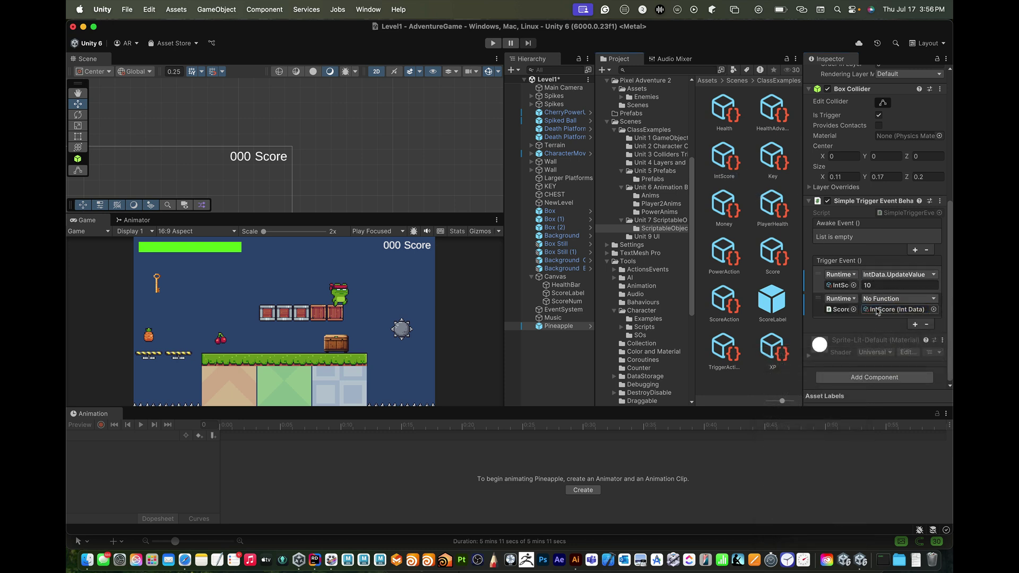
Run the level in Play mode, move the character onto the pineapple to test the score update, and stop the game
key(super+p)
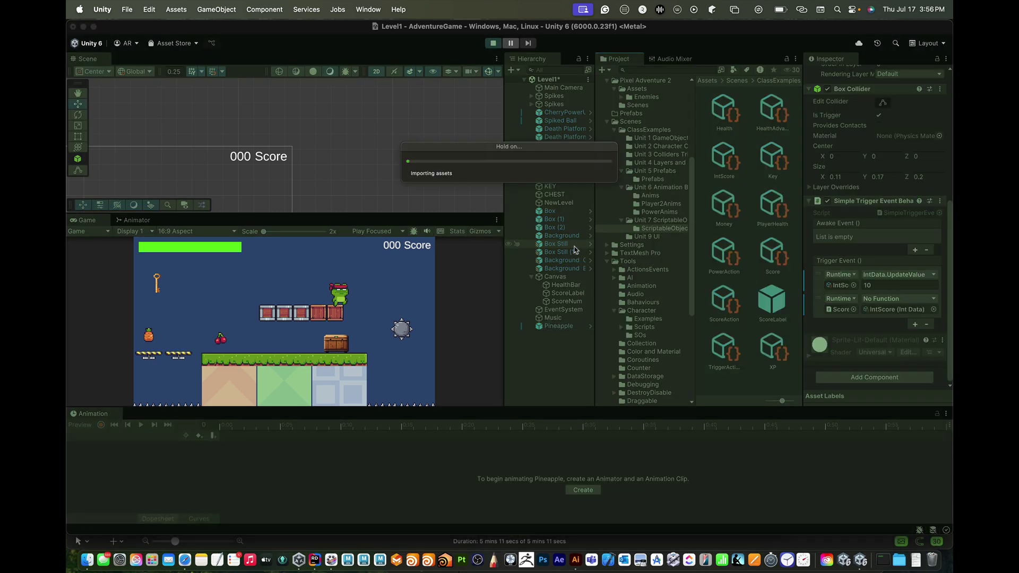
key(Left)
key(Left)
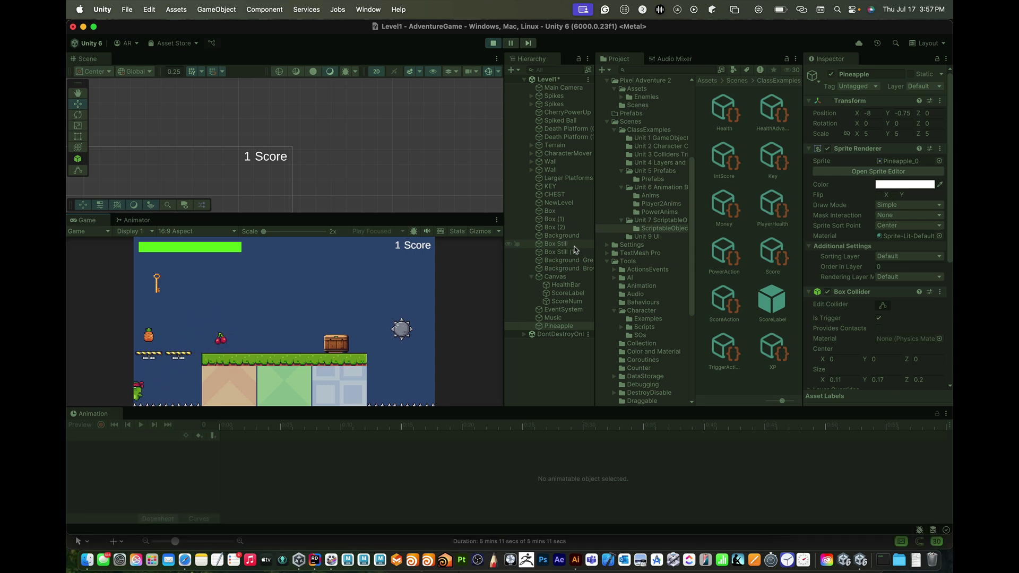
key(space)
key(Right)
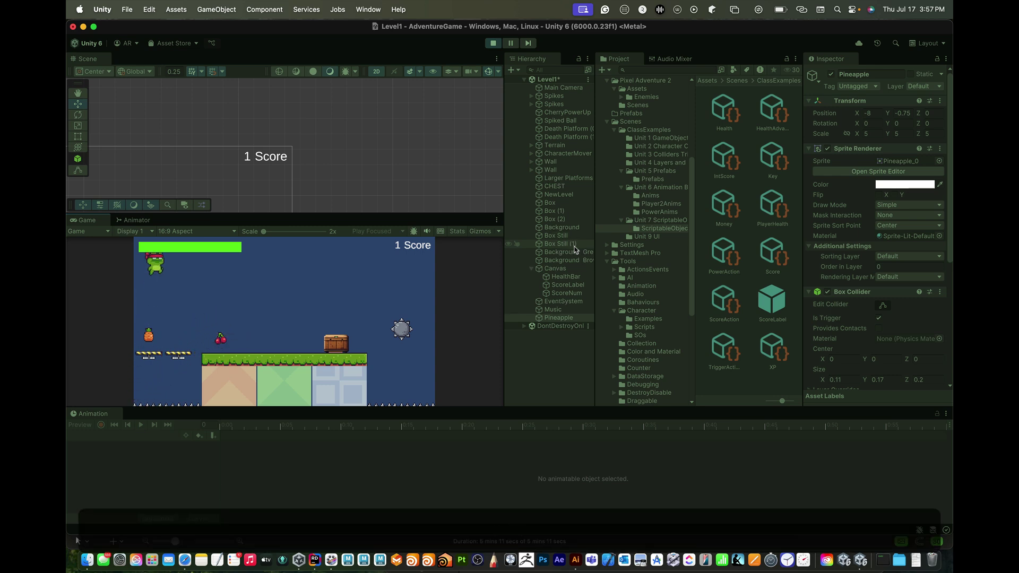
key(Down)
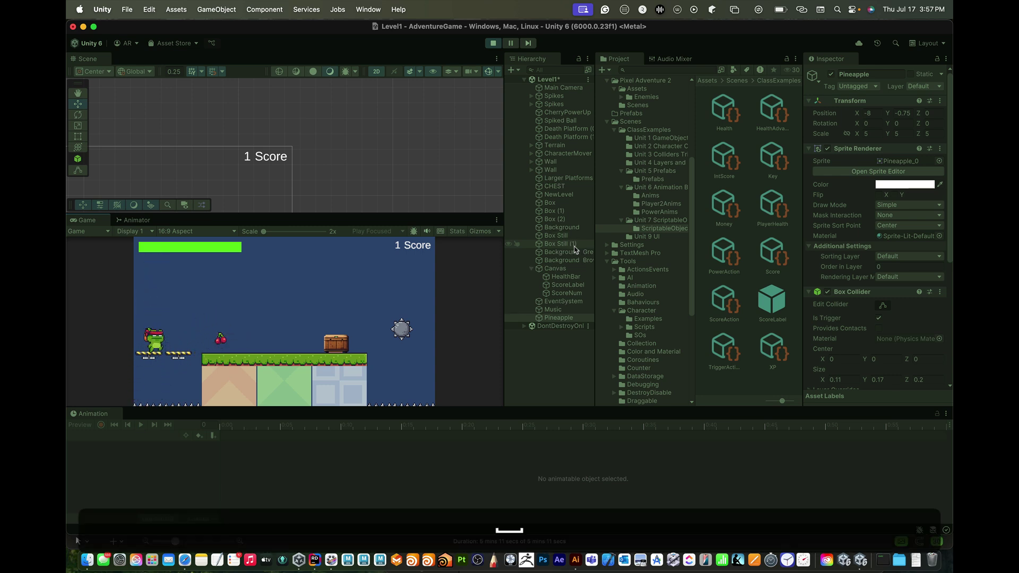
key(super+p)
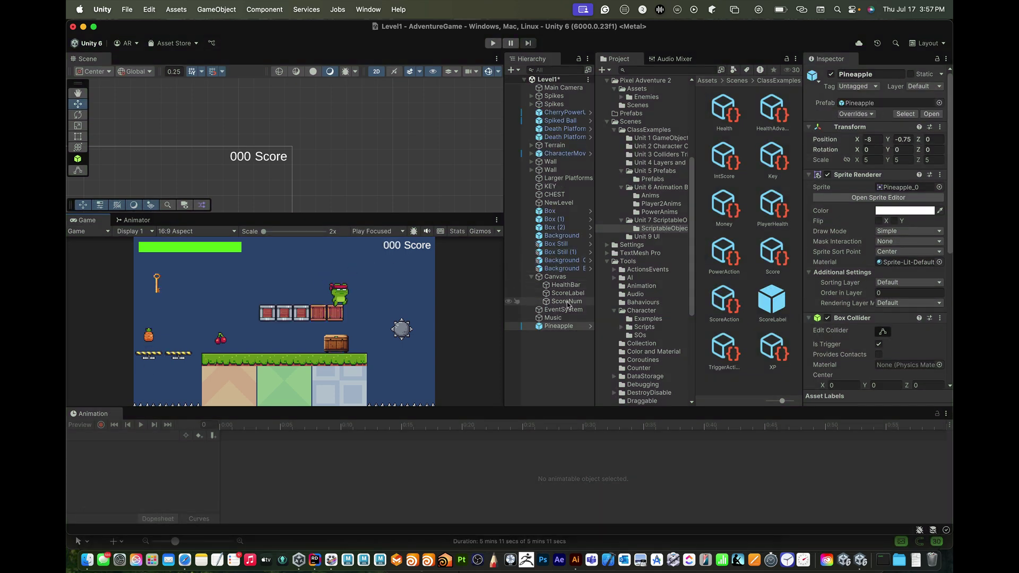
Inspect the Pineapple's Trigger Event entries to check which objects their target and argument references point to
double_click(566, 325)
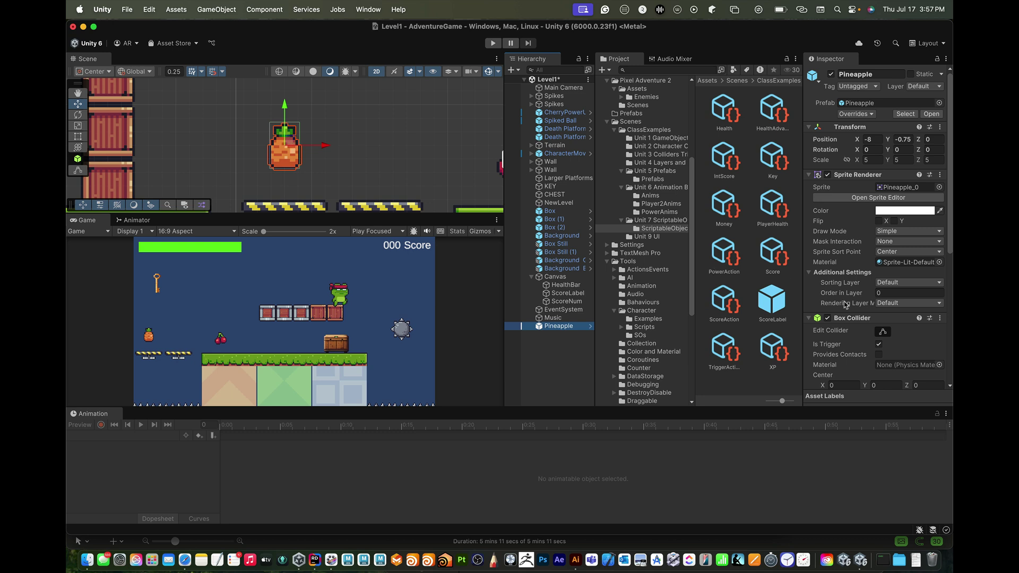
scroll(861, 347, down, 8)
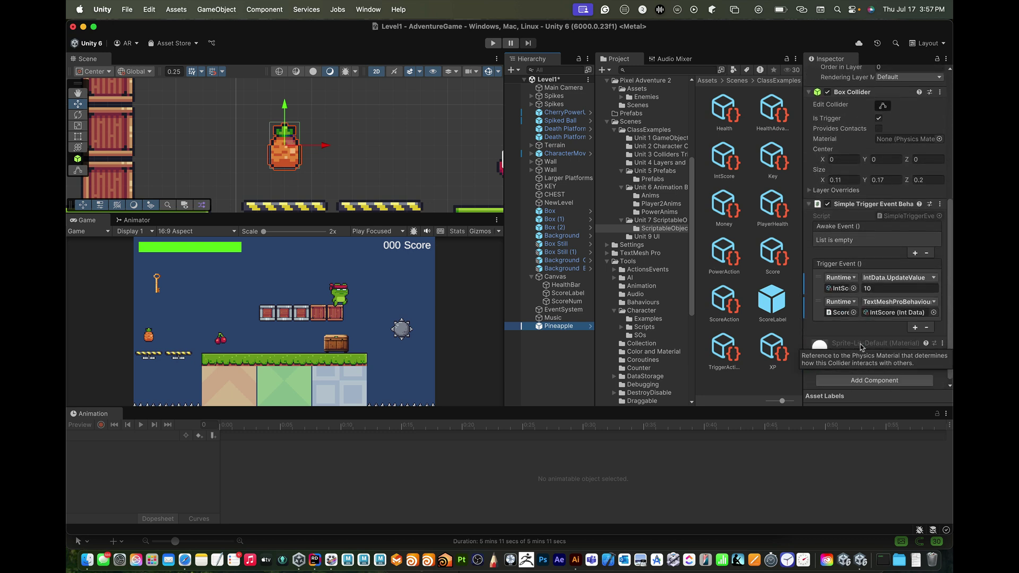
click(841, 309)
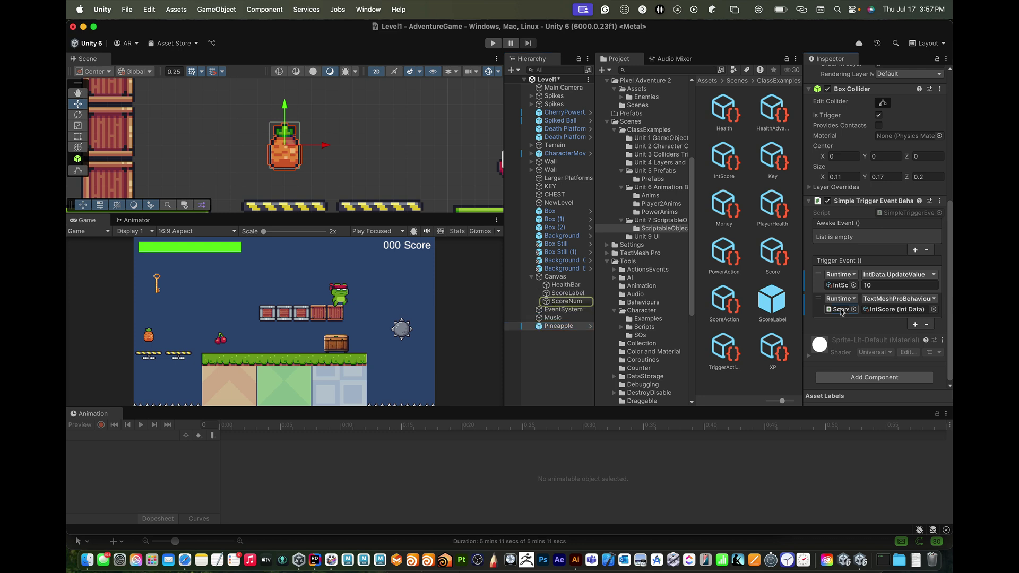
click(881, 309)
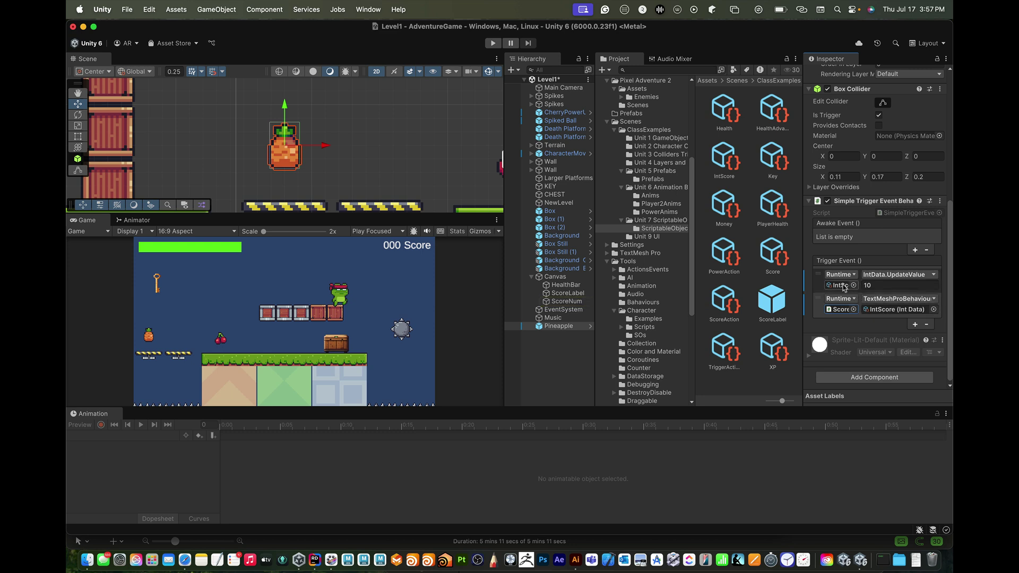
click(844, 310)
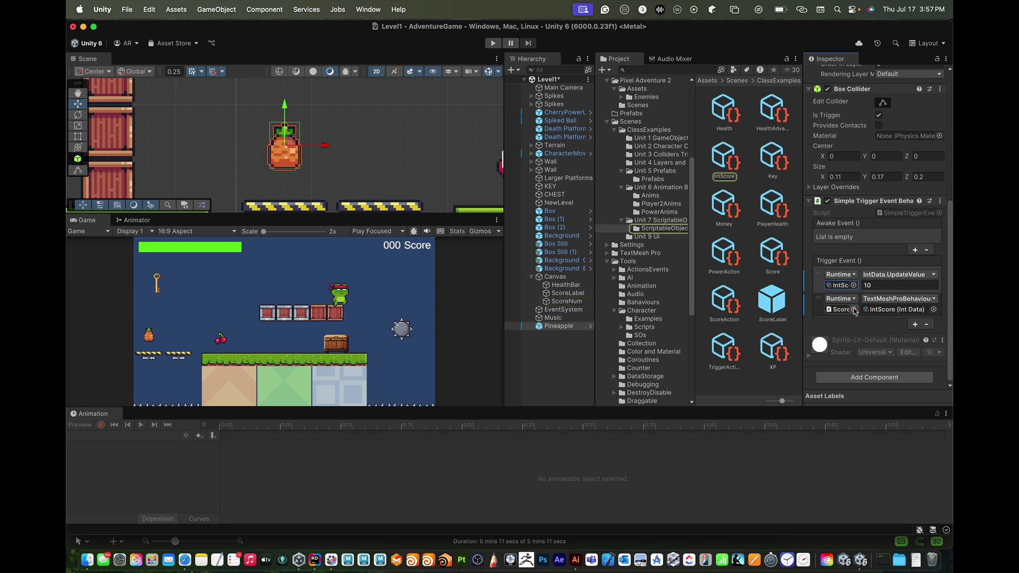
click(891, 309)
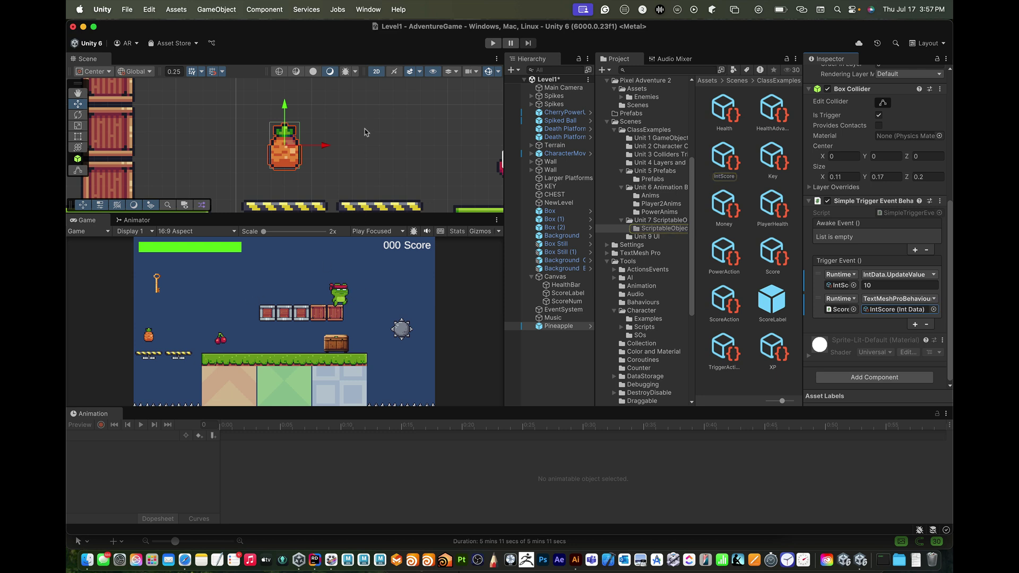
Review the Pineapple's components and set its layer to PowerUps
scroll(889, 177, up, 10)
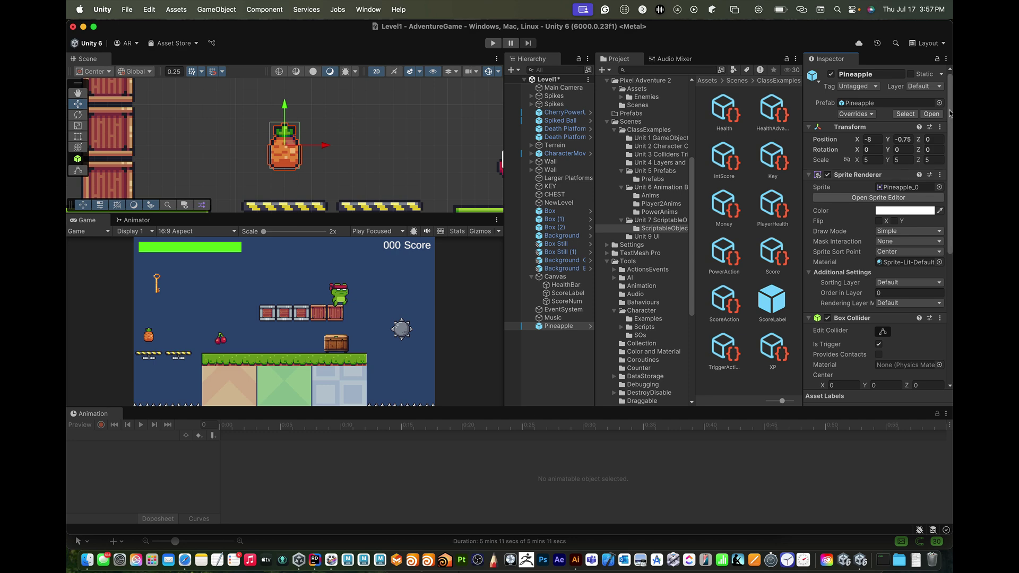
scroll(853, 208, down, 8)
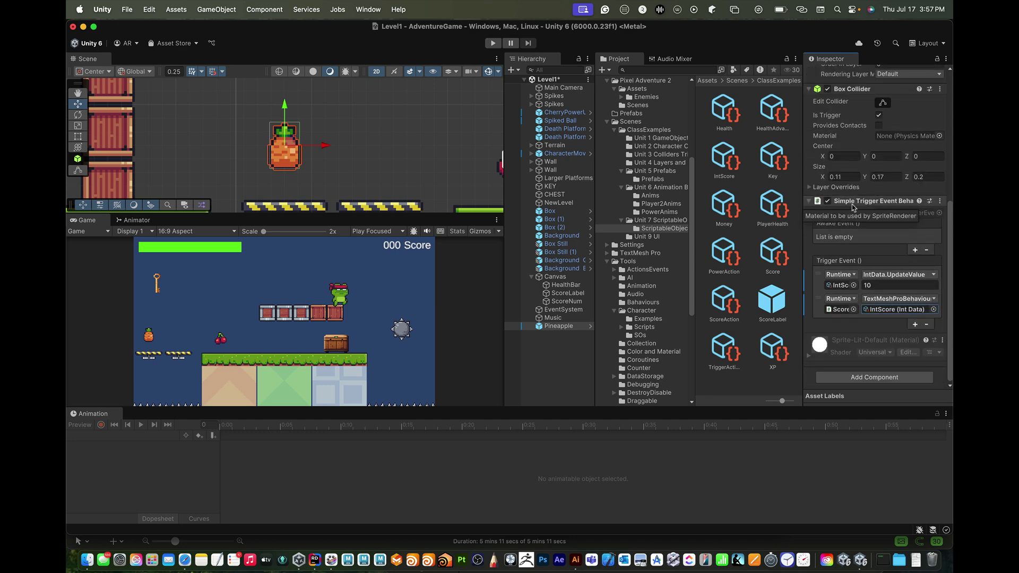
scroll(853, 207, up, 8)
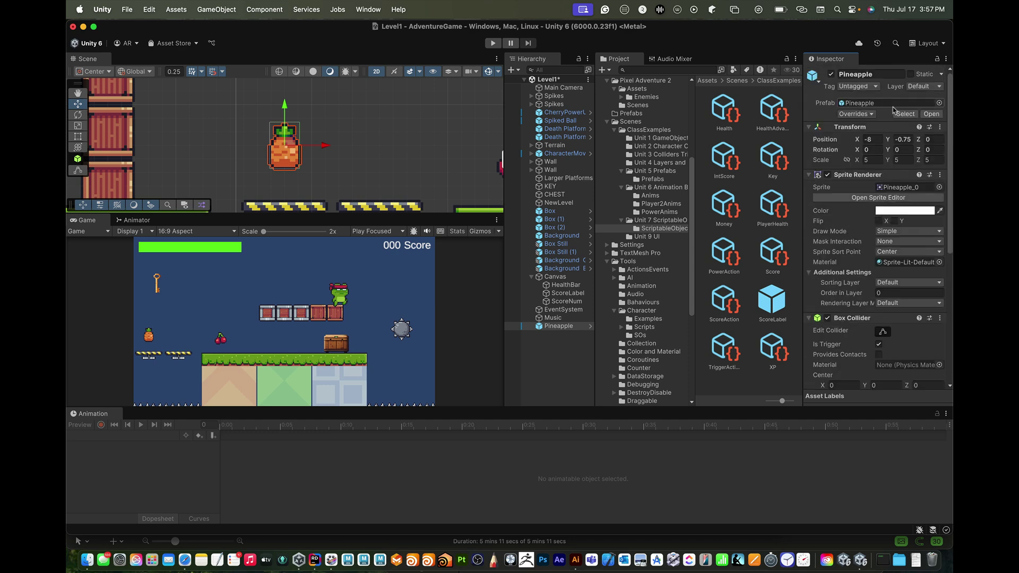
click(923, 87)
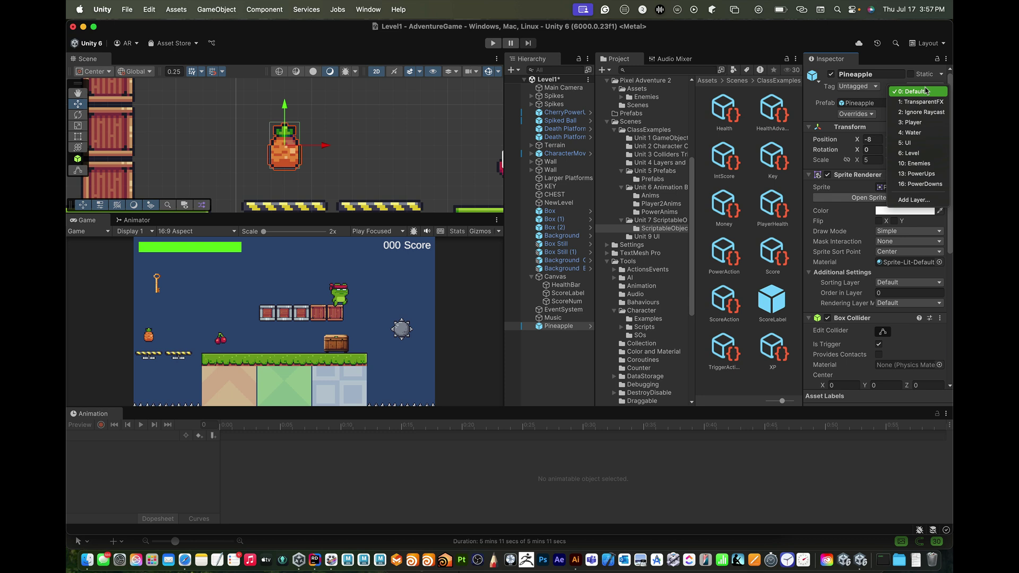
click(926, 176)
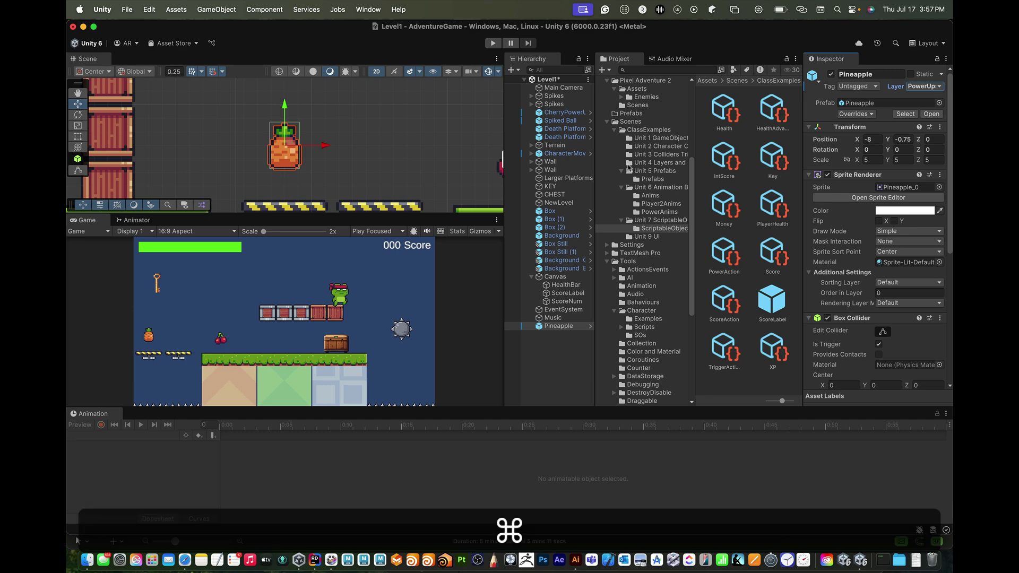
Save the scene, test the score in Play mode by moving and jumping the character into the pineapple, and stop the game
key(super+s)
key(super+p)
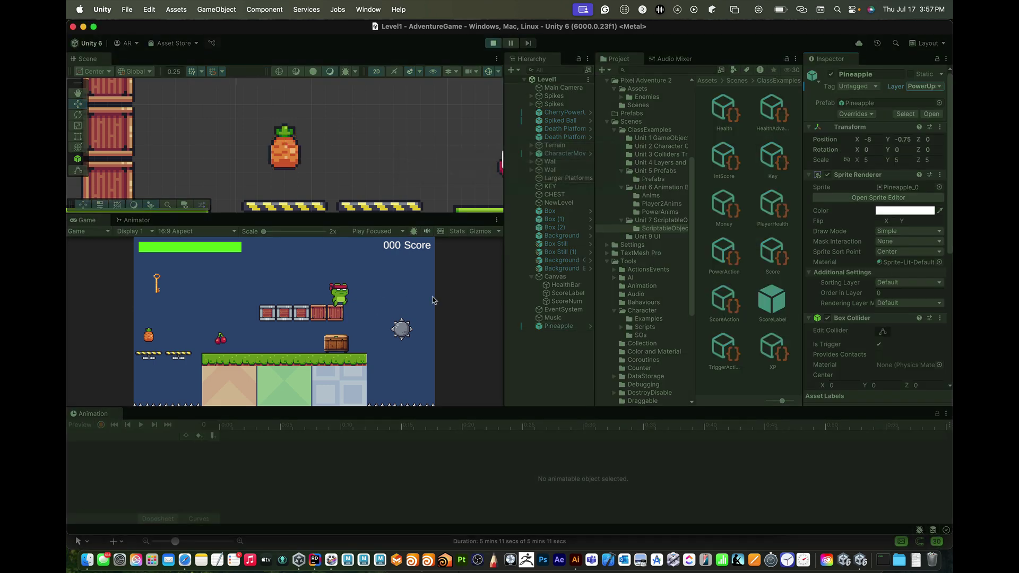
key(Left)
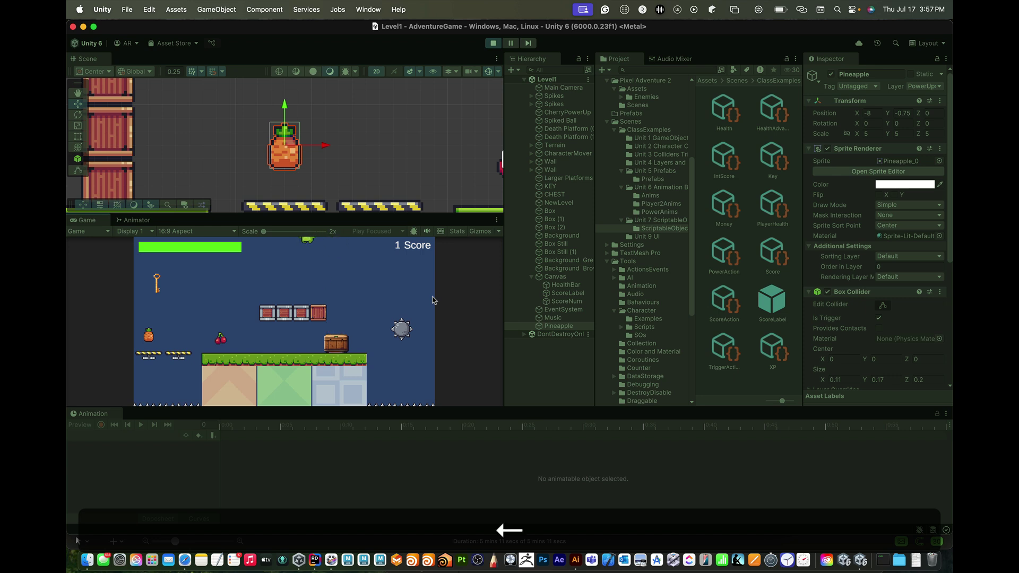
key(Left)
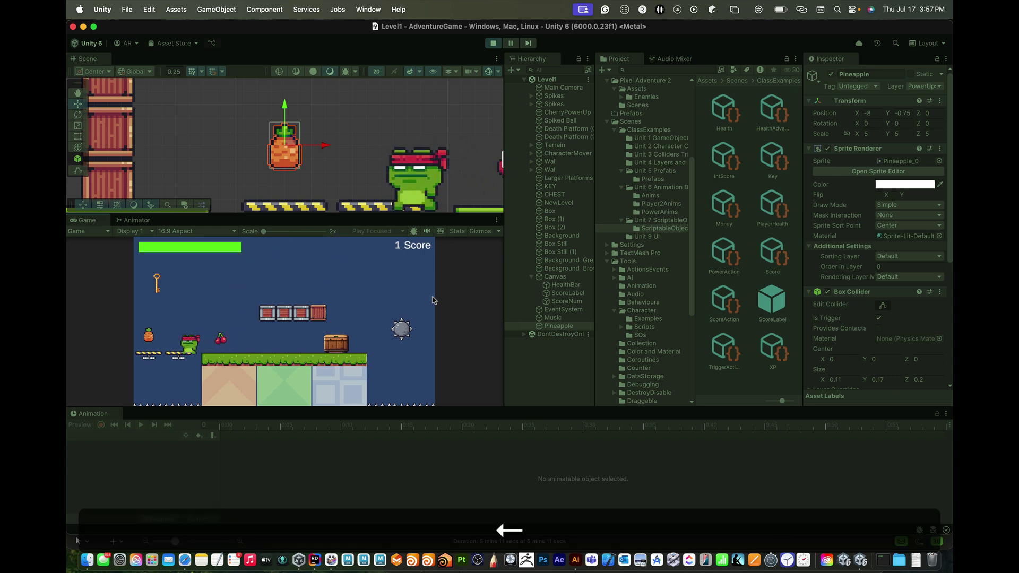
key(Right)
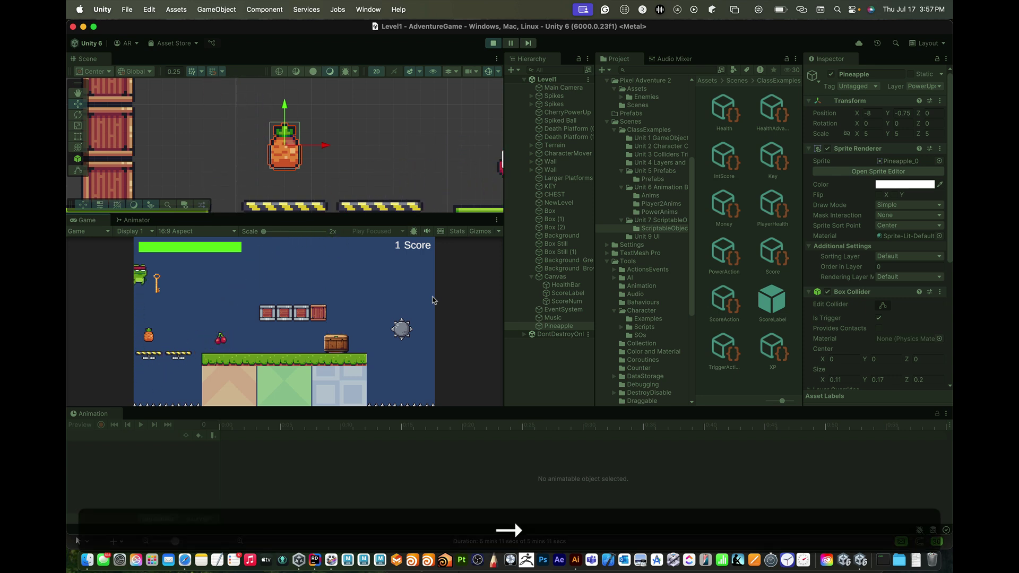
key(space)
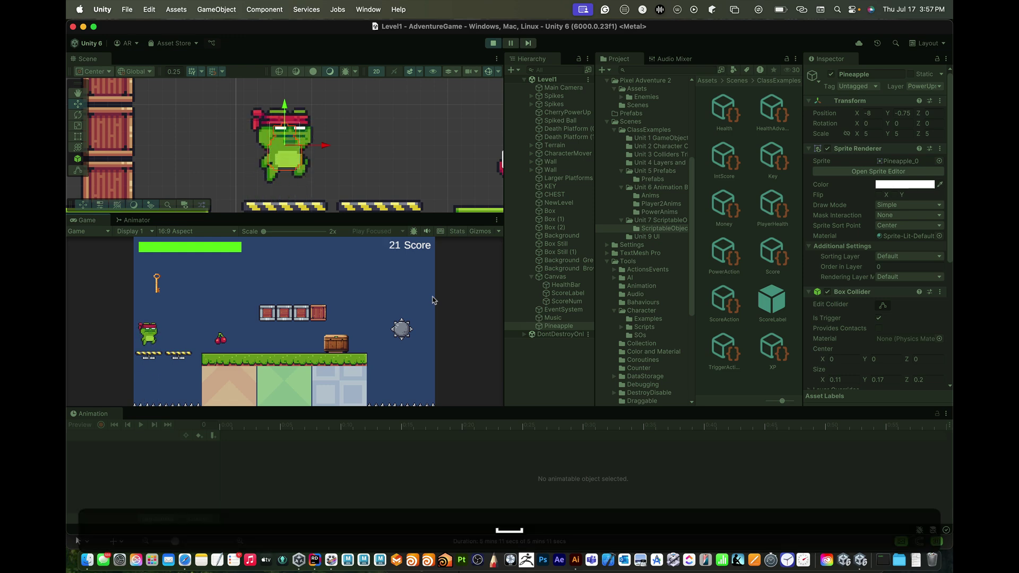
key(space)
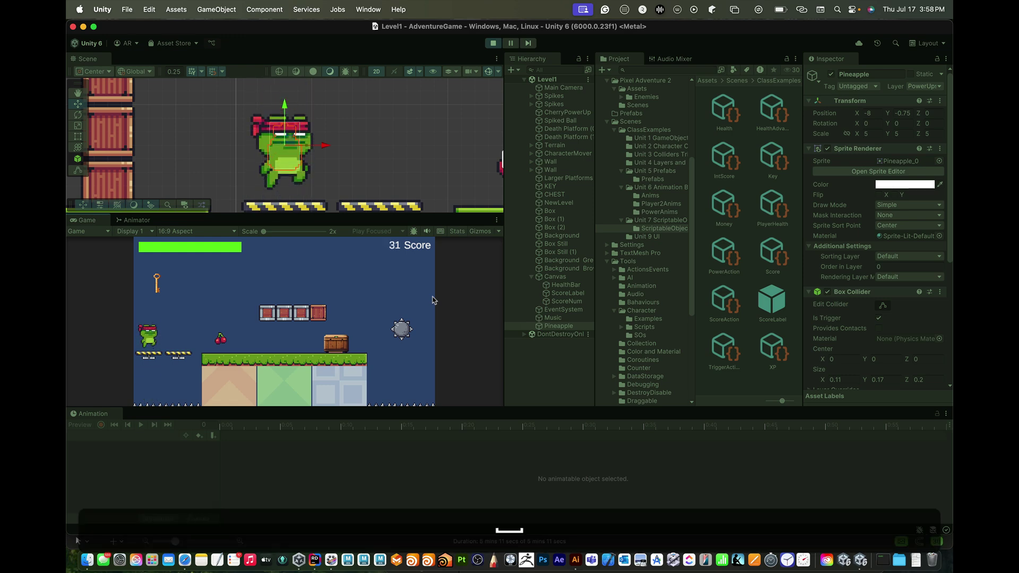
key(super+p)
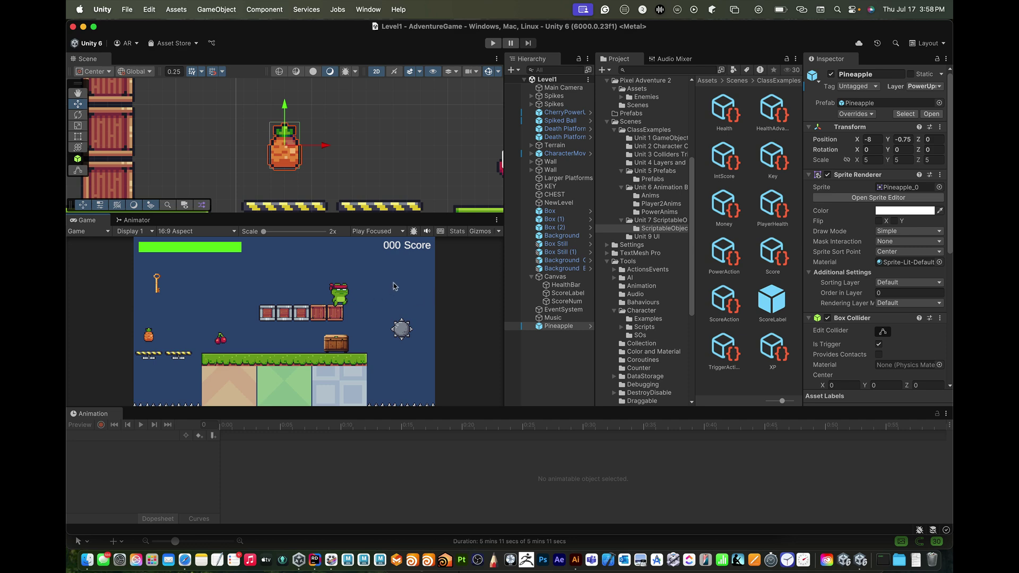
Run the level again to check whether the score carries over, guide the character to the key and pineapple, and stop the game
key(super+p)
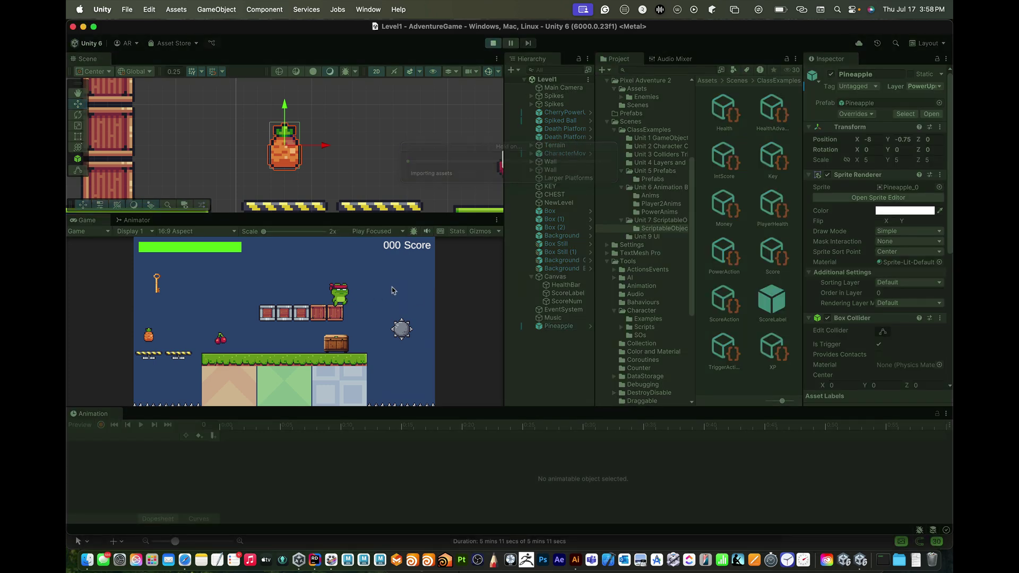
key(Up)
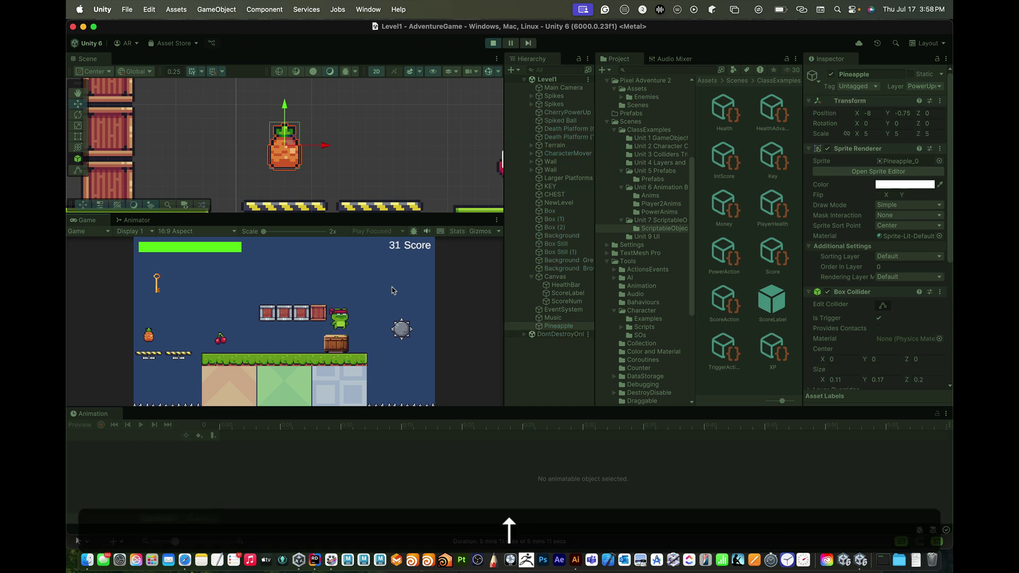
key(Left)
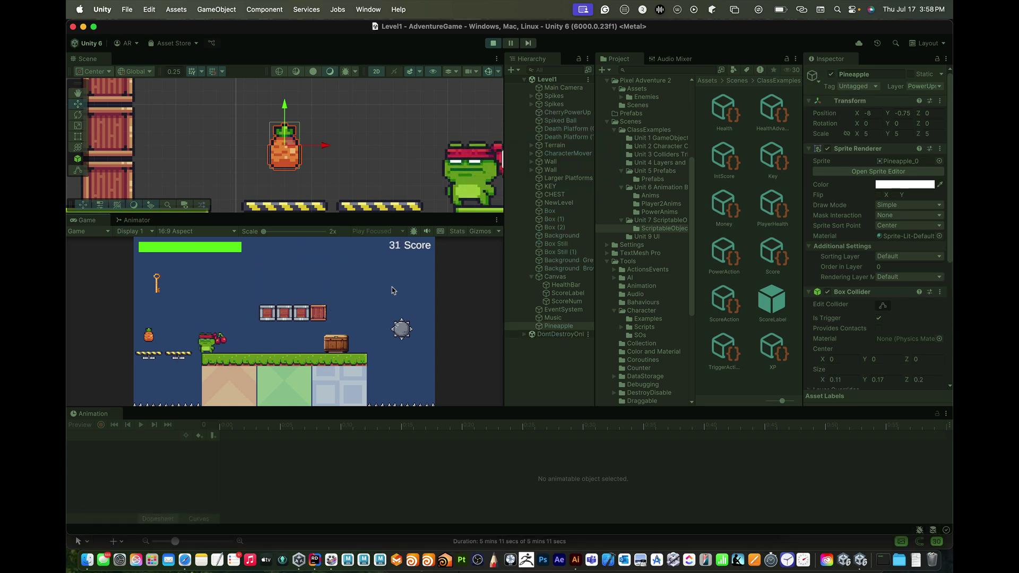
key(Up)
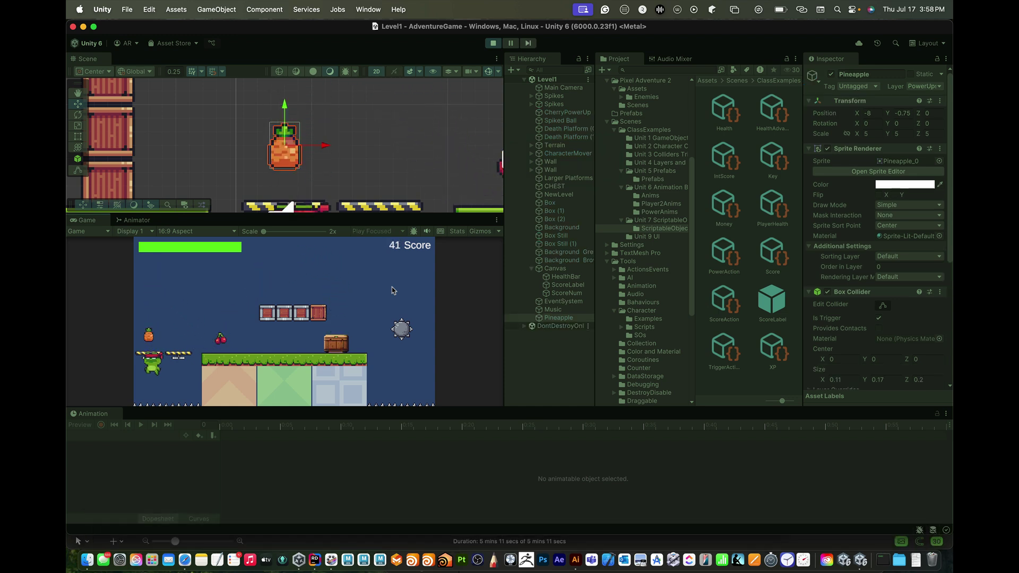
key(super+space)
key(super+p)
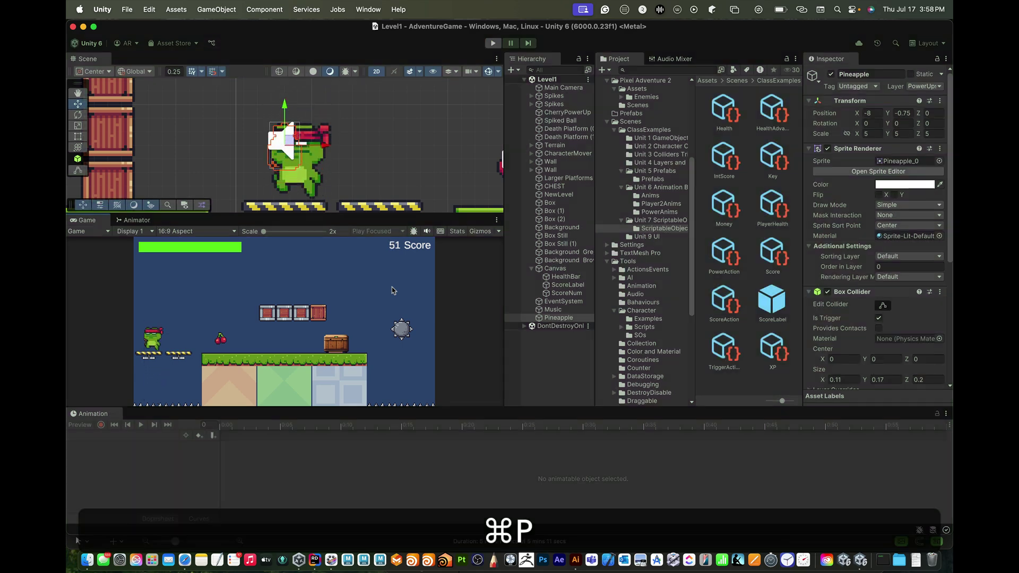